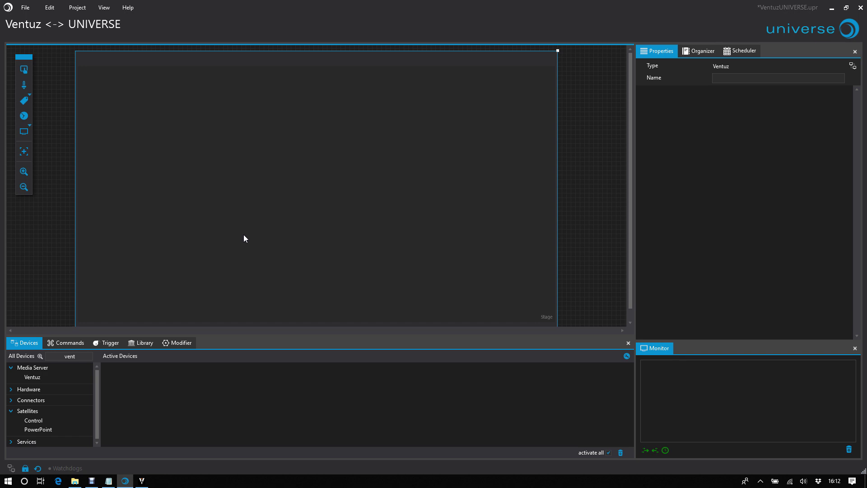
- After checking the demo scene in Ventuz Designer, add Ventuz from Media Server to Active Devices
left_click(147, 481)
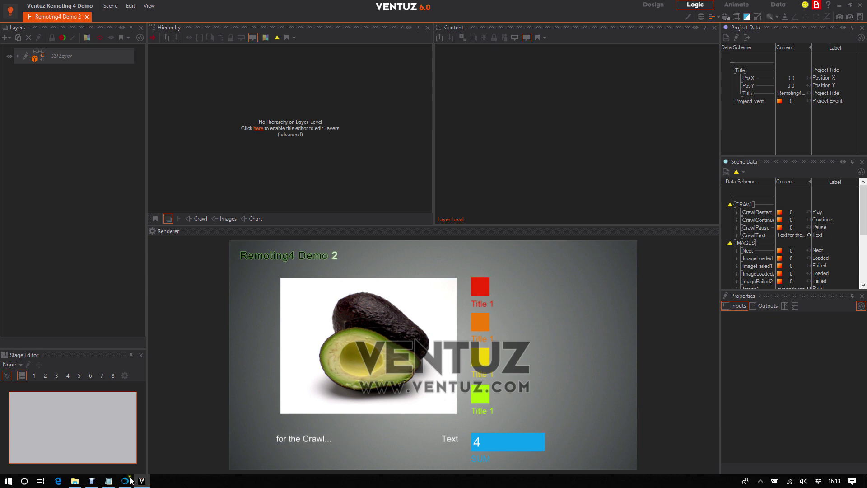
left_click(151, 413)
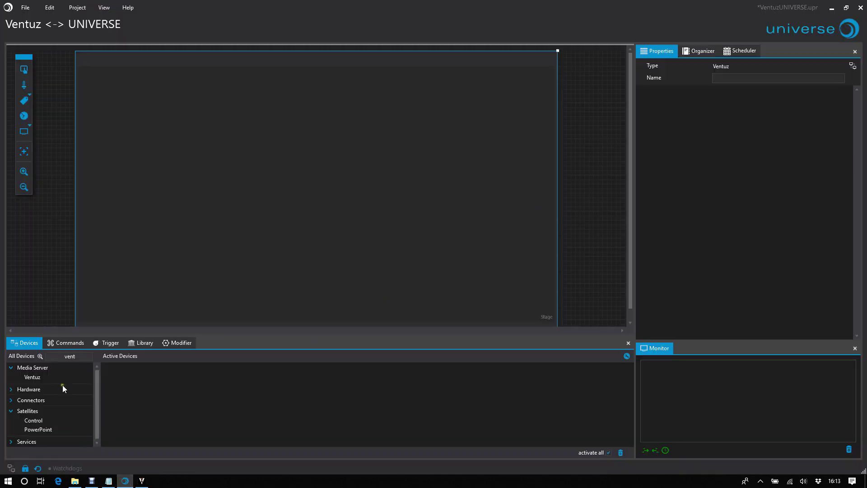
left_click_drag(36, 378, 152, 388)
- Load the Remoting4 Demo 2 scene data from the Ventuz Orbiter properties
left_click(128, 373)
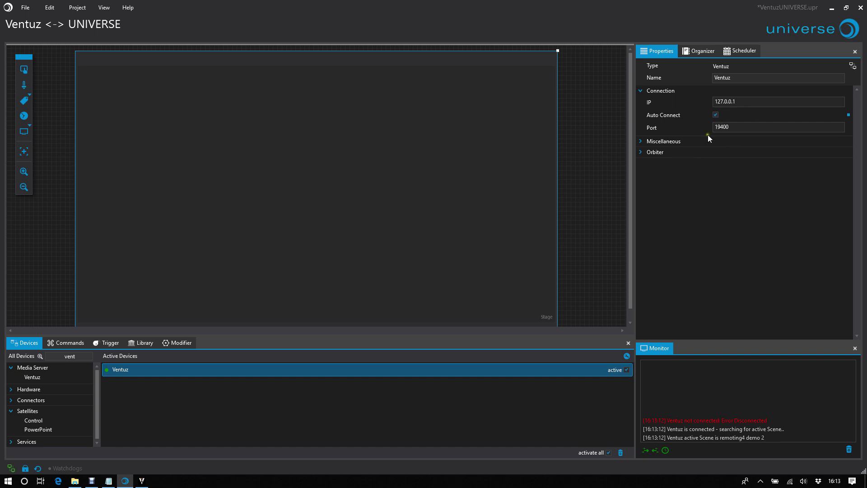
left_click(641, 153)
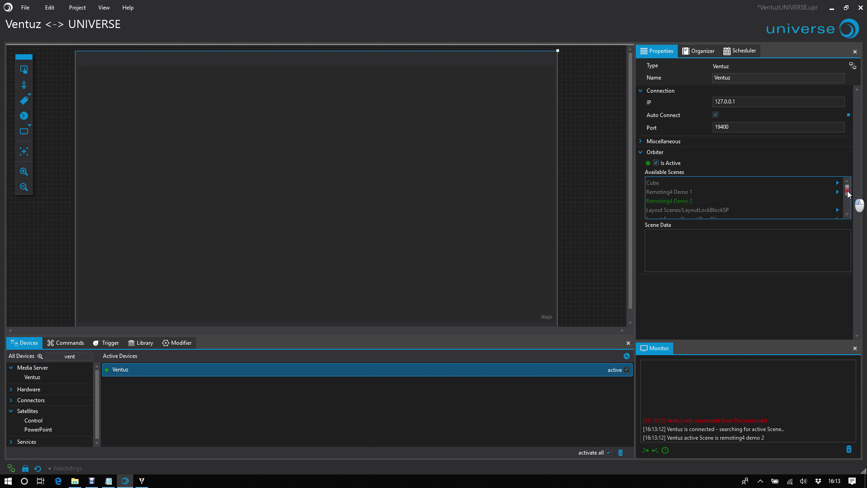
mouse_move(849, 195)
left_mouse_down()
mouse_move(849, 206)
mouse_move(850, 196)
left_mouse_up()
left_click(699, 202)
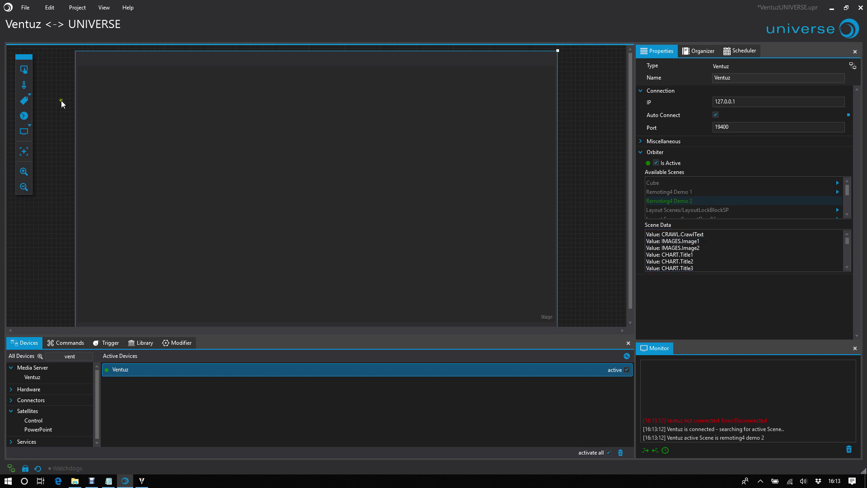
- Draw a picture box on the stage with a Ventuz Show Picture trigger
left_click(41, 115)
mouse_move(252, 134)
left_mouse_down()
mouse_move(318, 203)
mouse_move(314, 190)
mouse_move(458, 285)
left_mouse_up()
left_click(108, 343)
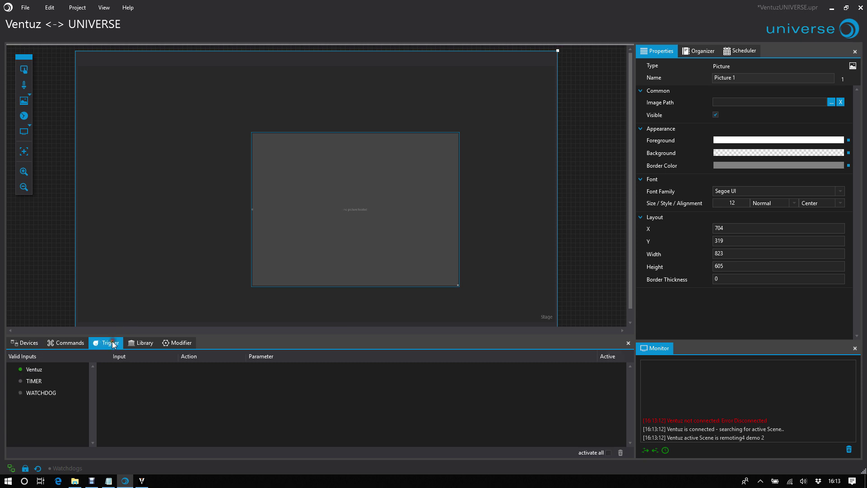
left_click_drag(49, 369, 248, 392)
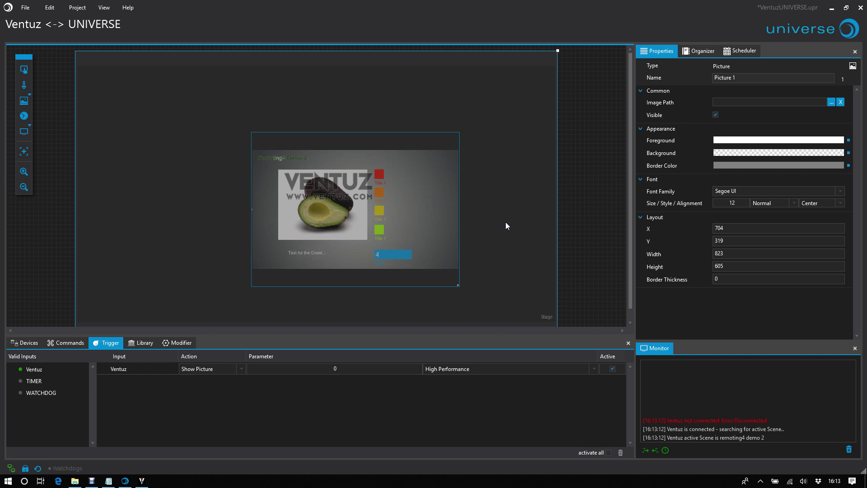
- Set the Ventuz trigger to High Performance and move the picture to X 900, Y 221
left_click(495, 365)
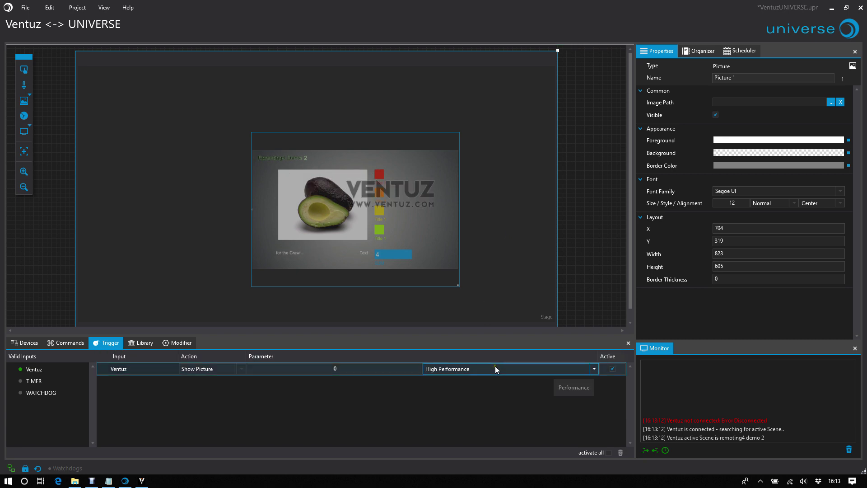
left_click(495, 366)
left_click(486, 391)
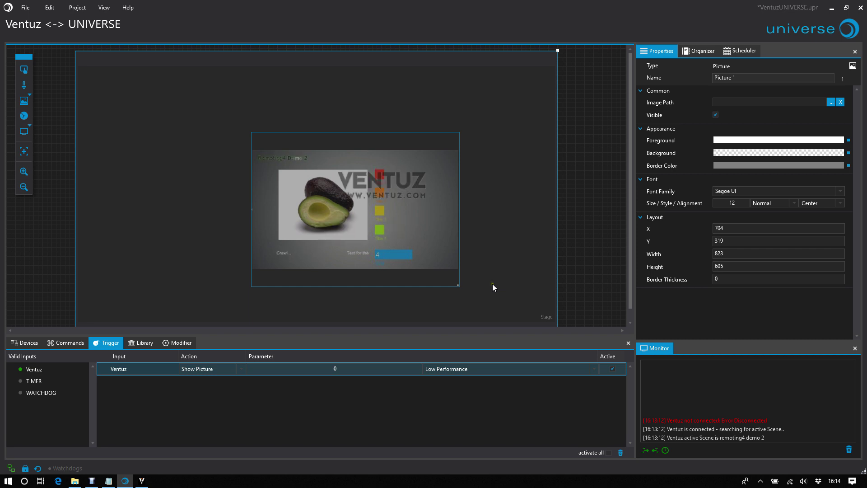
left_click(484, 368)
left_click(485, 382)
left_click_drag(380, 241, 424, 219)
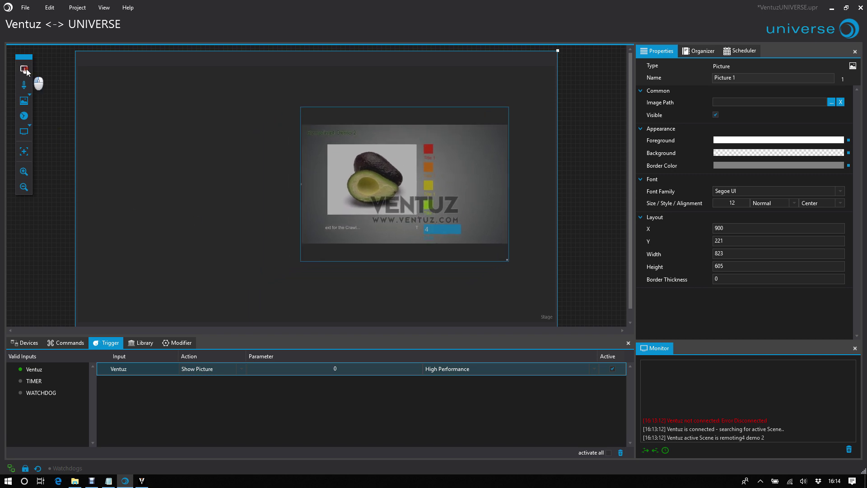
- Add a new button left of the picture with a Ventuz Scene Data Value command
left_click_drag(26, 71, 206, 180)
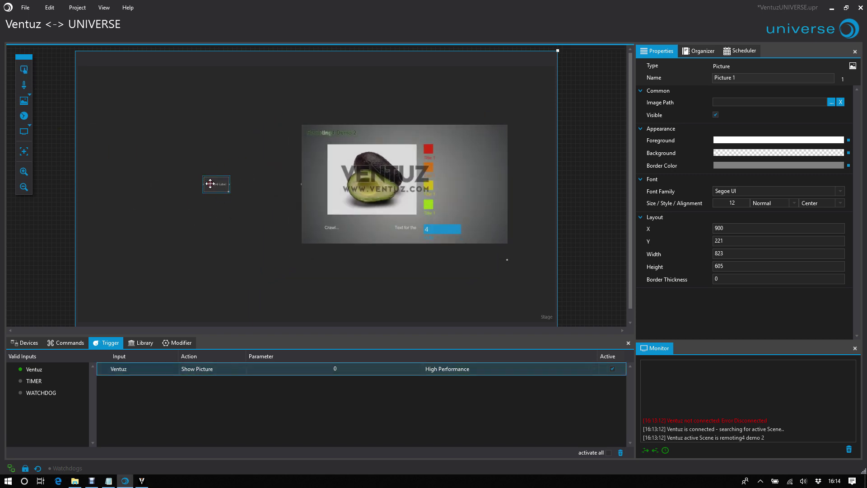
left_click(39, 370)
left_click_drag(40, 373, 206, 388)
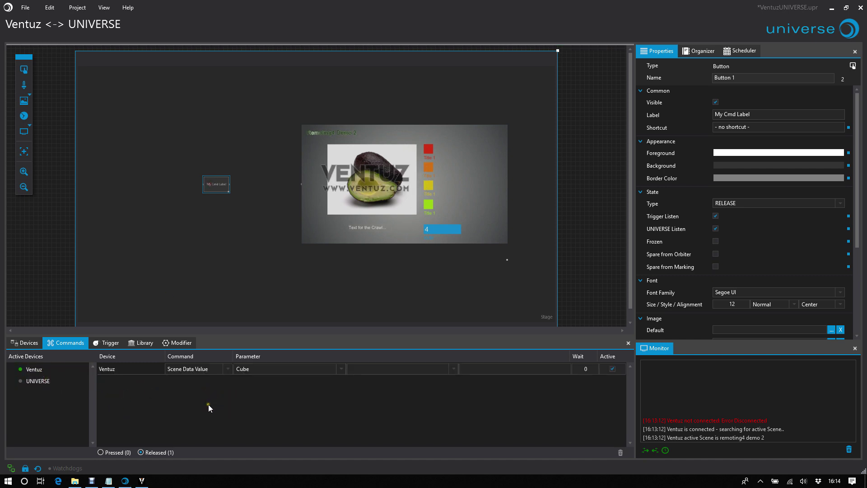
left_click(228, 369)
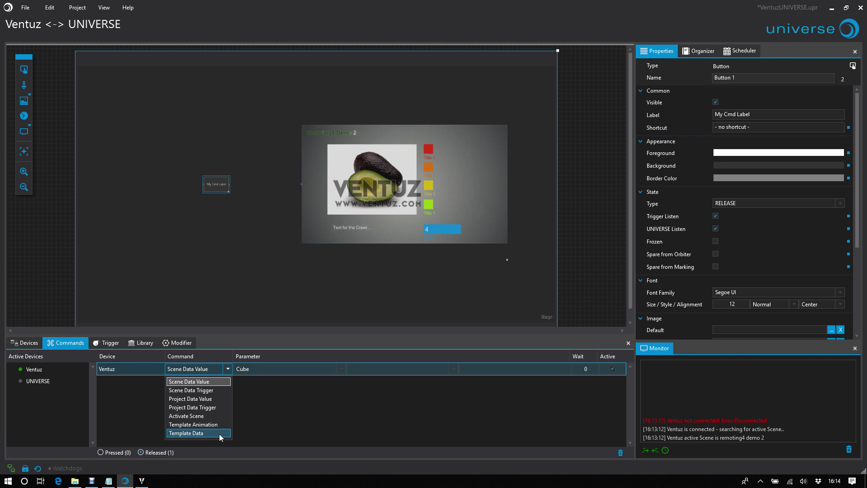
left_click(213, 382)
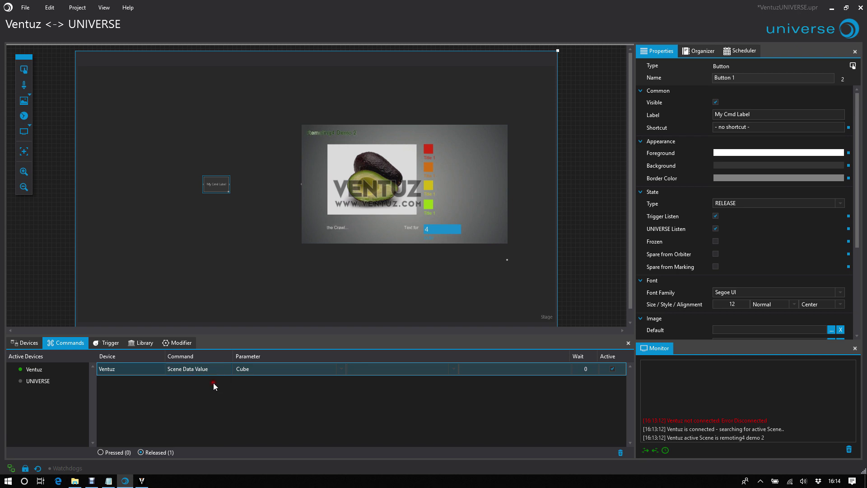
- Target Remoting4 Demo 2's CRAWL.CrawlText with the value 'Hello UNIVERSE'
left_click(284, 369)
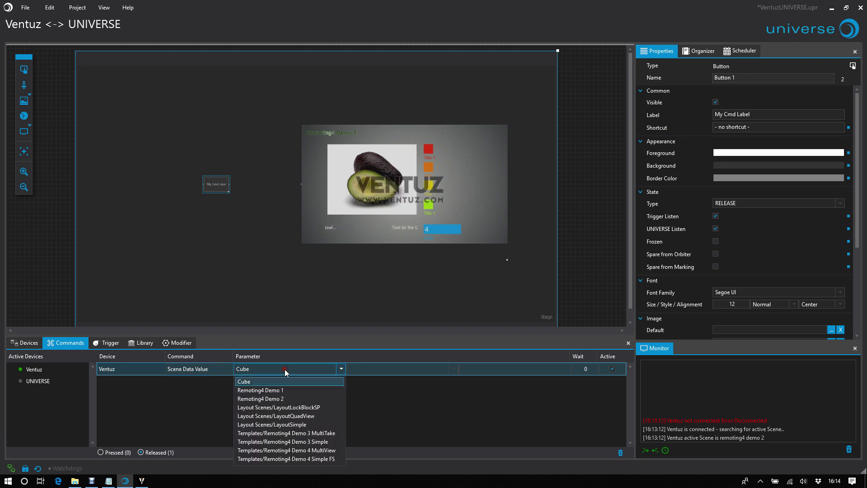
left_click(291, 398)
left_click(392, 259)
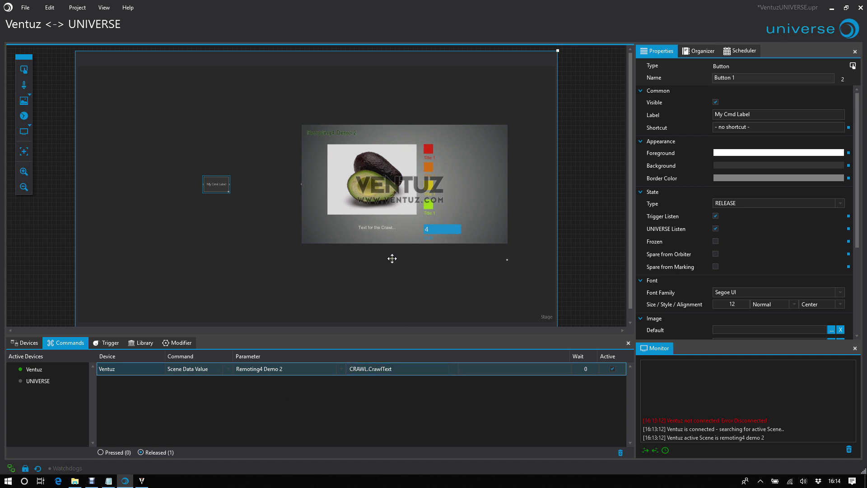
left_click(485, 369)
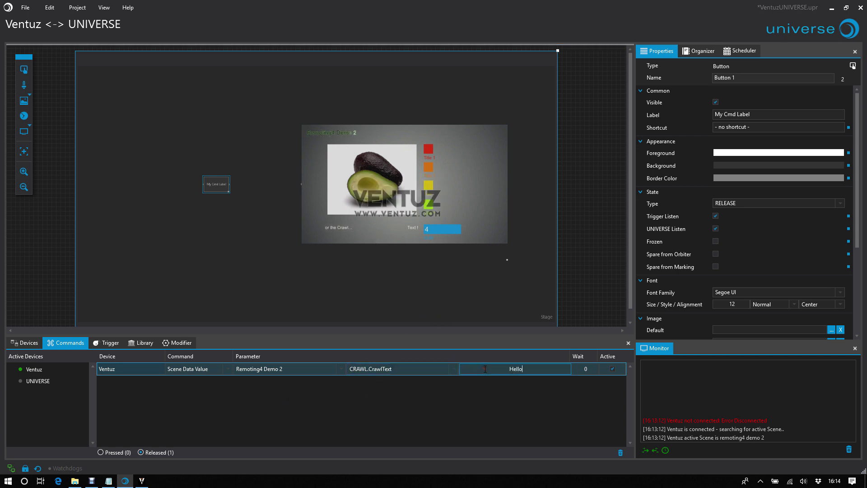
type("Hello UNIVERSE")
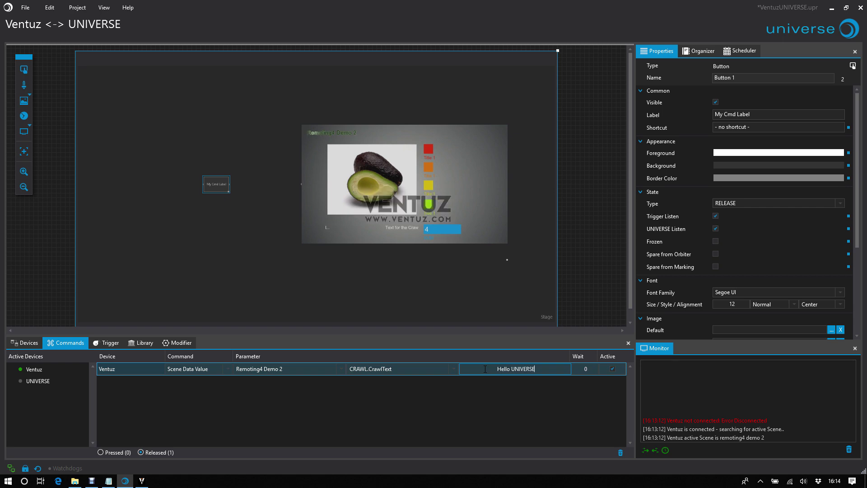
- Run the project, fire My Cmd Label to show Hello UNIVERSE in the crawl, then exit run mode
key("F5")
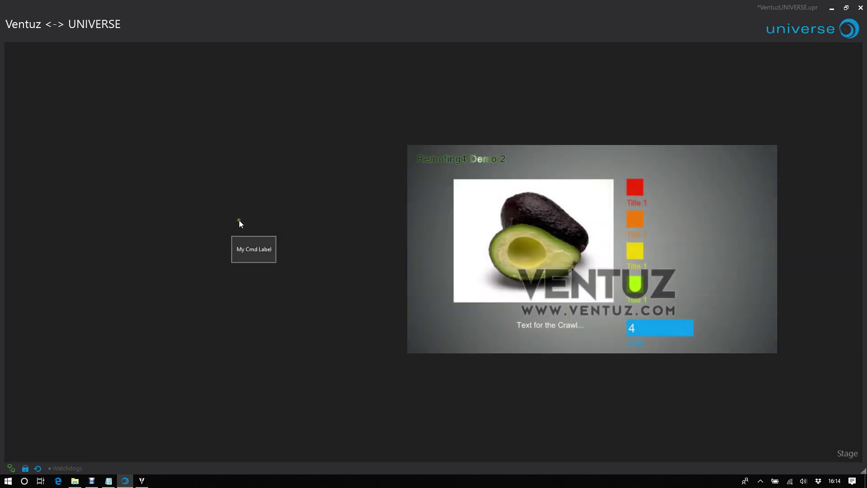
left_click(265, 251)
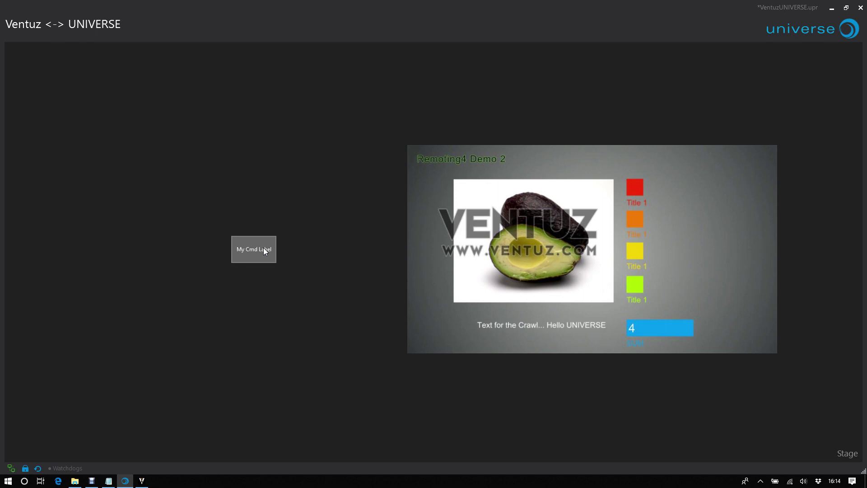
left_click(849, 28)
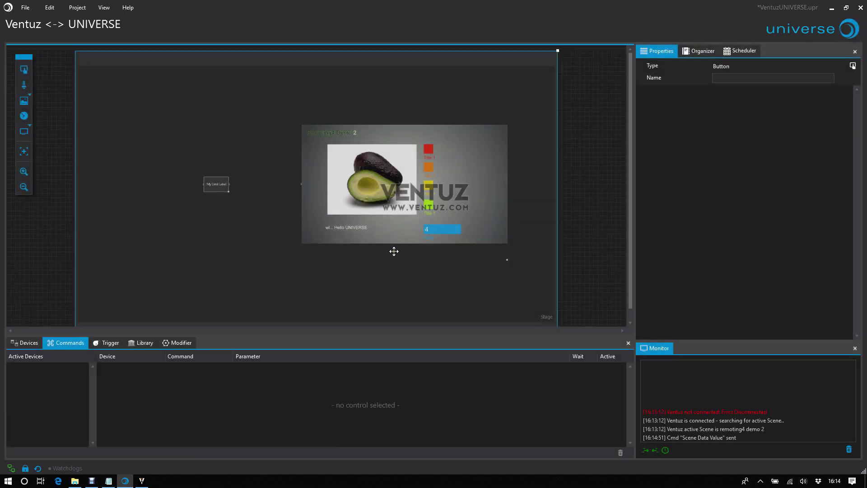
- Move the My Cmd Label button up and left on the stage
left_click(221, 184)
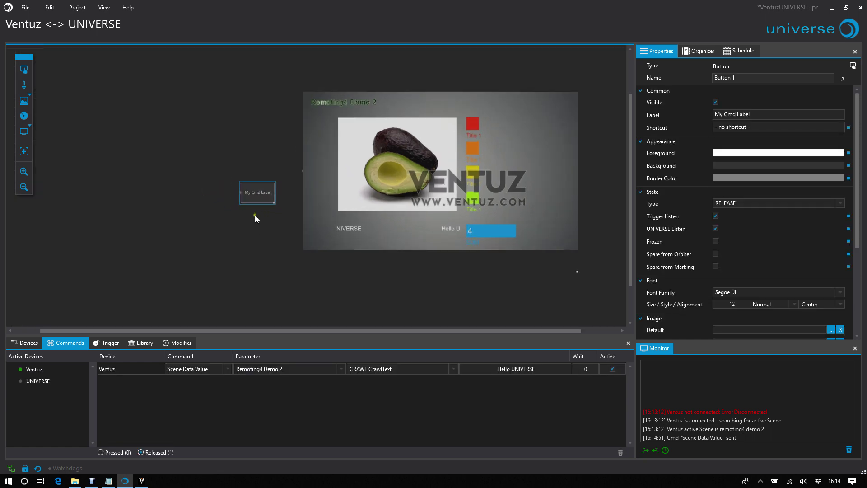
scroll(256, 216, "up", 2)
left_click_drag(255, 193, 229, 175)
- Make the button set CHART.Value1 to 2 and fire it to test
left_click(399, 364)
left_click(396, 443)
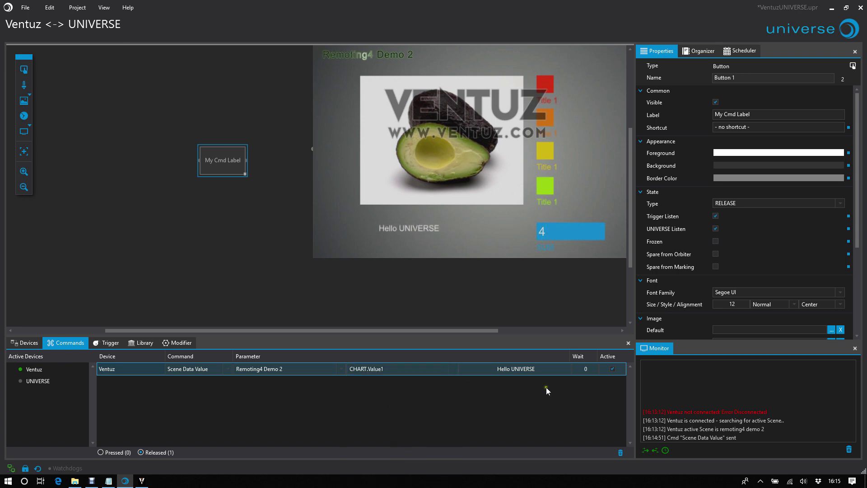
left_click(497, 369)
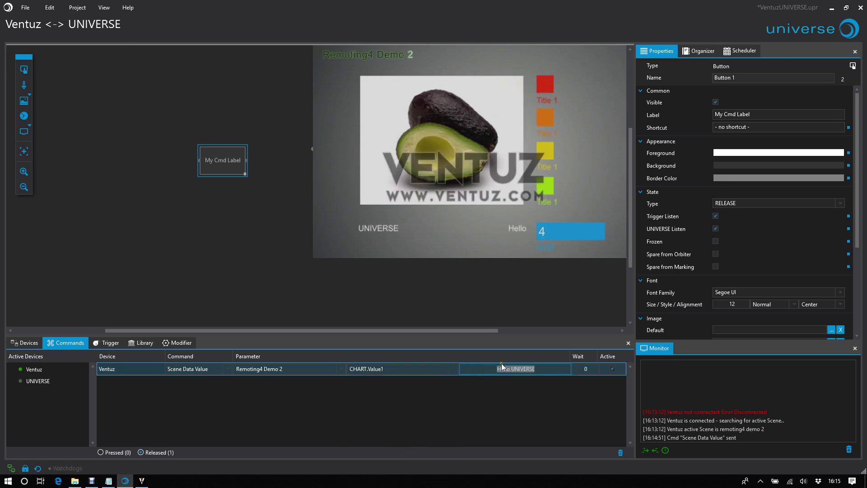
type("2")
left_click(227, 164)
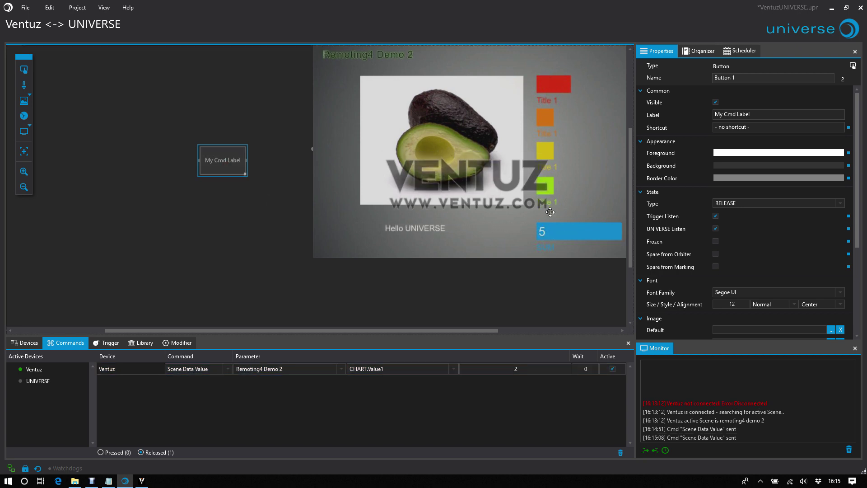
- Change the command to a Scene Data Trigger sending CRAWL.CrawlPause to Remoting4 Demo 2, and test
left_click(223, 369)
left_click(225, 369)
left_click(218, 391)
left_click(283, 371)
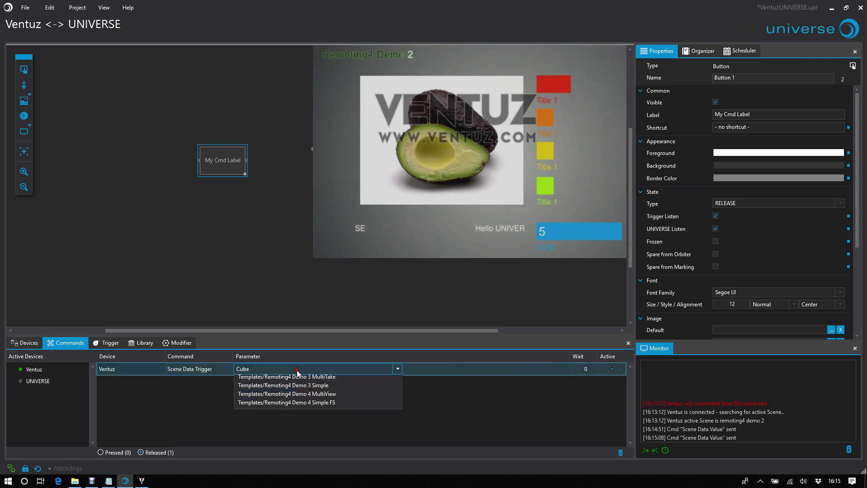
left_click(283, 370)
left_click(262, 396)
left_click(422, 369)
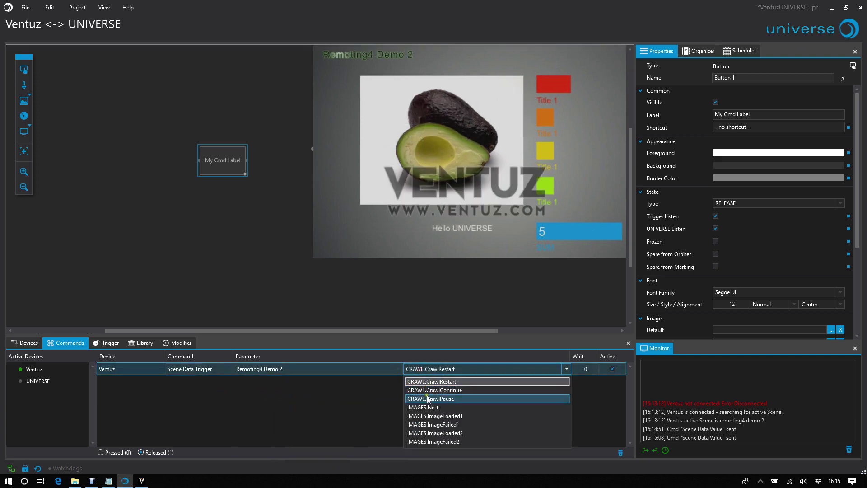
left_click(431, 398)
left_click(226, 161)
- Switch the trigger to CRAWL.CrawlContinue and fire the button to resume the crawl
left_click(429, 369)
left_click(431, 380)
left_click(232, 169)
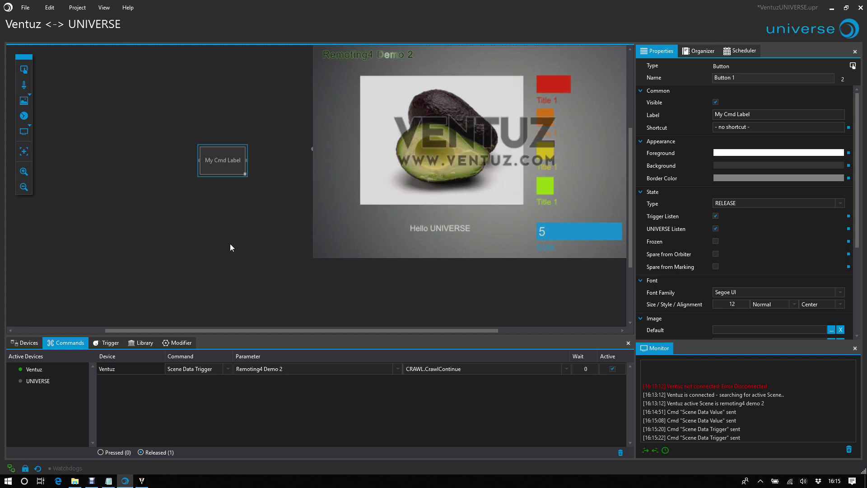
- Place a Ventuz device node on the canvas and add a modifier row to it
left_click(18, 342)
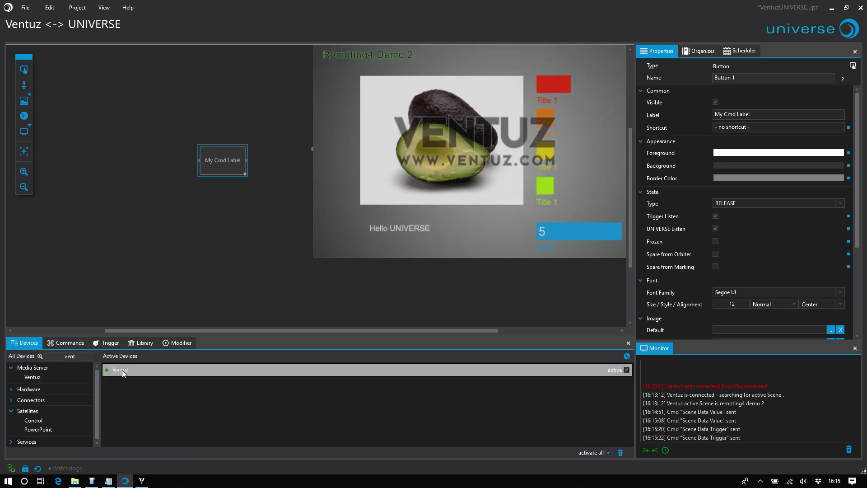
left_click_drag(122, 370, 117, 268)
left_click(123, 269)
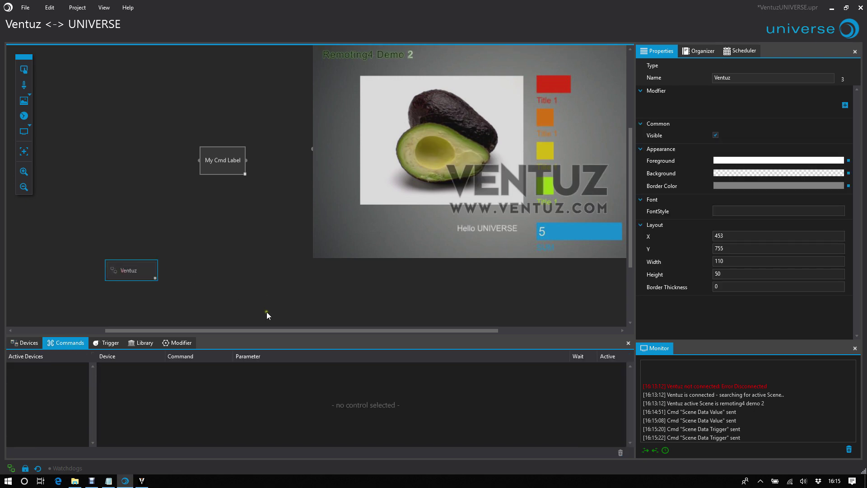
left_click(809, 120)
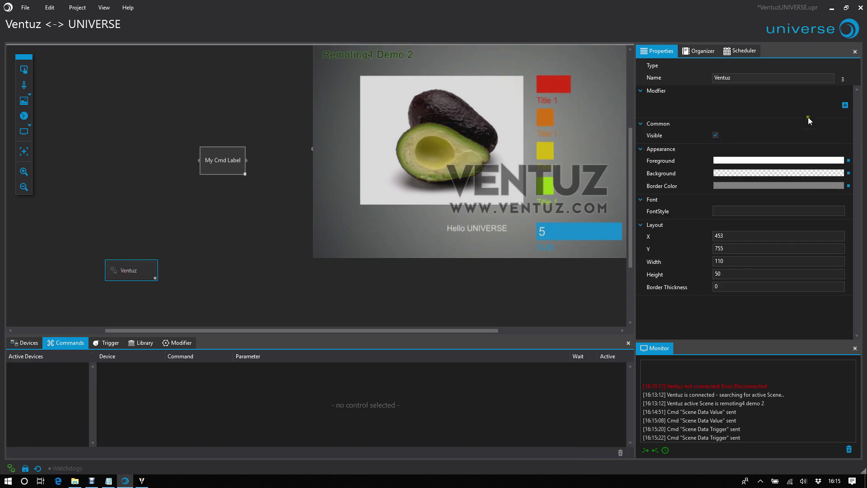
left_click(845, 106)
- Paste 'Remoting4 Demo 2' from the Notepad notes into the modifier's Scene field
left_click(736, 121)
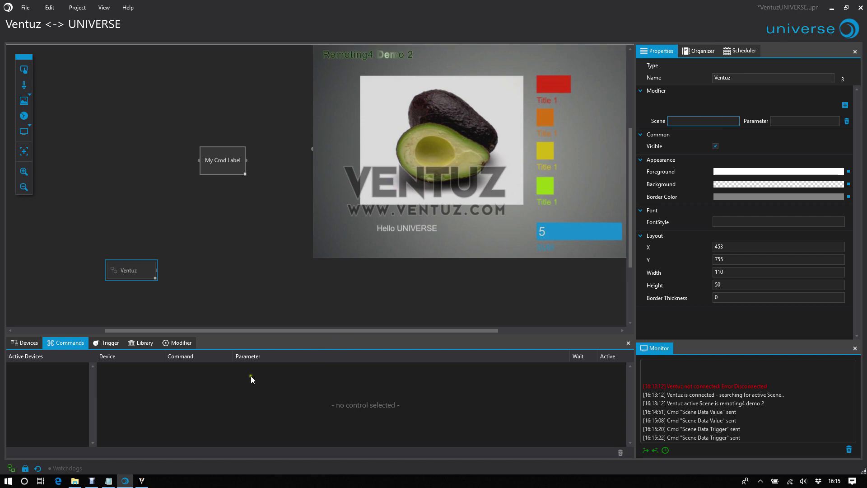
left_click(108, 480)
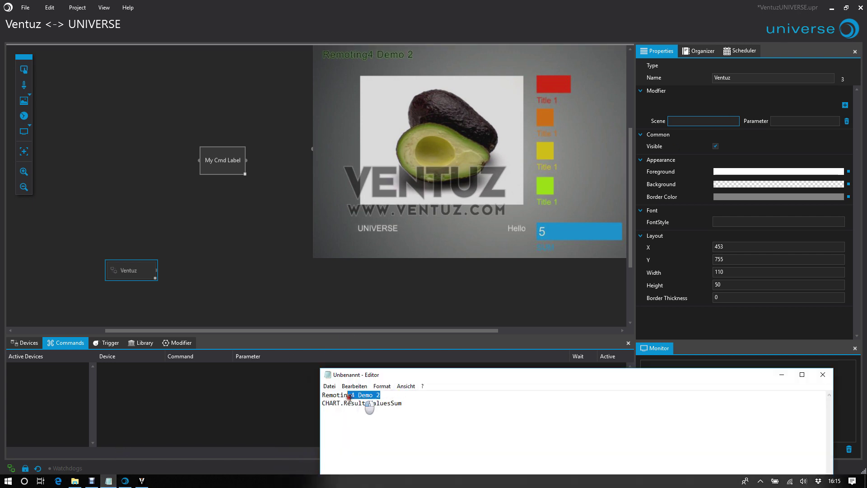
left_click_drag(342, 396, 315, 398)
key("cmd+c")
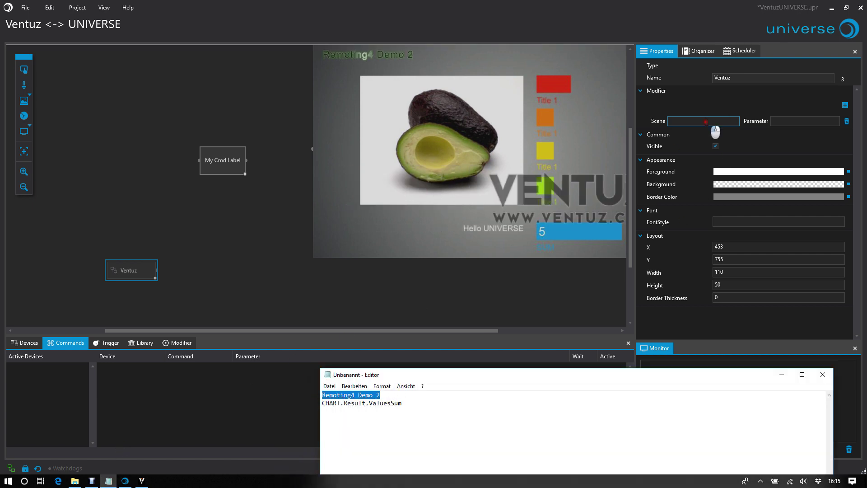
left_click(705, 122)
right_click(704, 121)
left_click(670, 150)
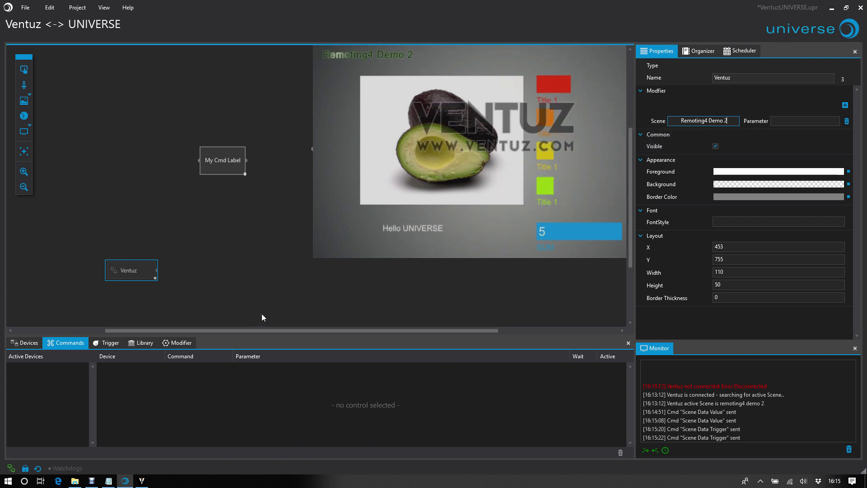
- Reselect the Ventuz node and begin filling the modifier's Parameter field from the notes
left_click(559, 235)
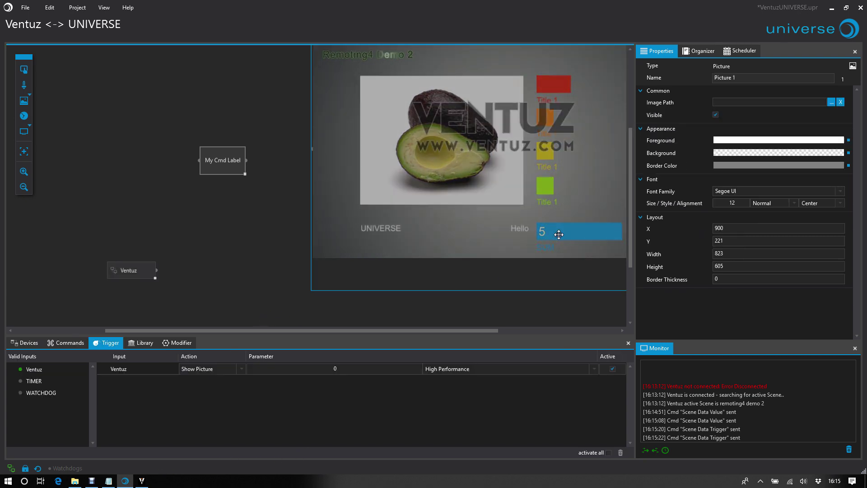
left_click(140, 271)
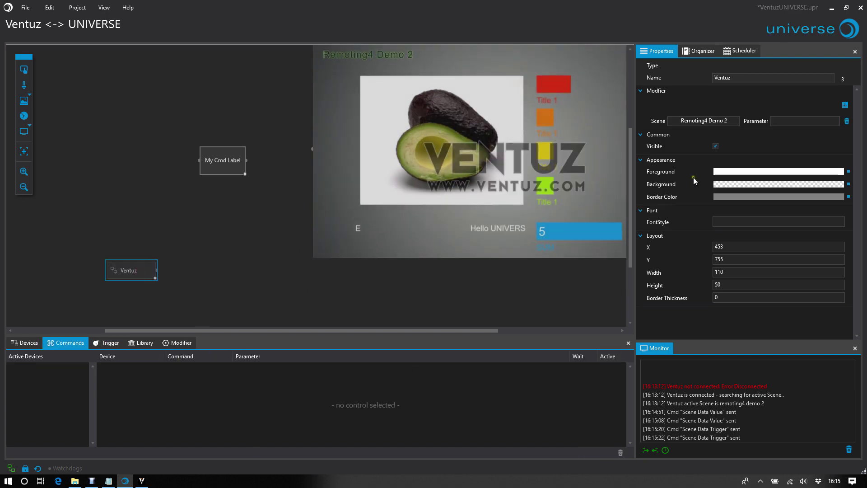
left_click(109, 482)
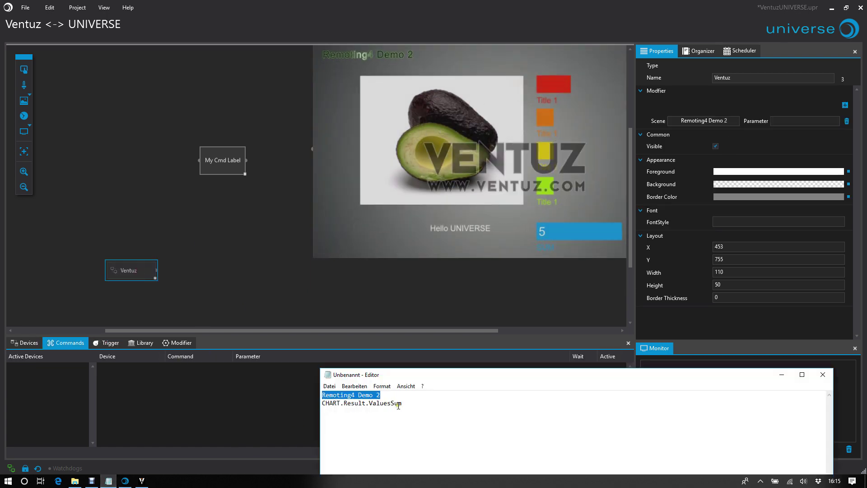
left_click(805, 120)
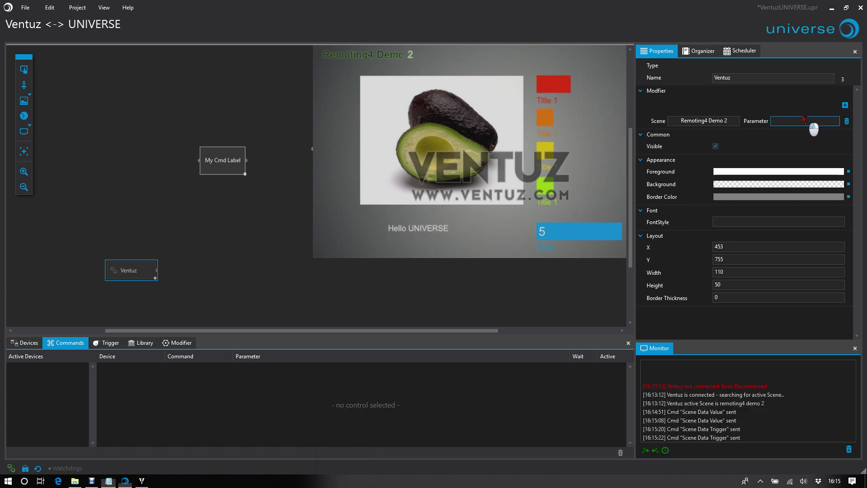
- Paste CHART.Result.ValuesSum as the parameter and connect a new label to the Ventuz output
right_click(804, 120)
left_click(773, 149)
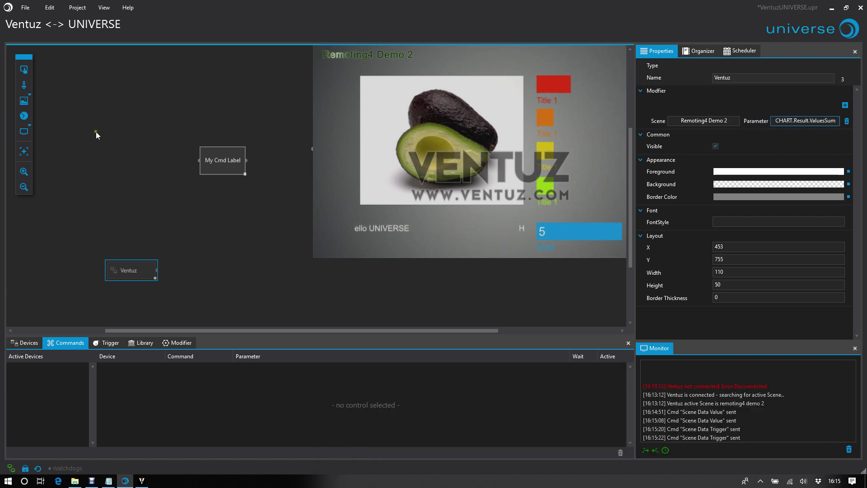
left_click(30, 94)
left_click_drag(38, 104, 210, 228)
left_click_drag(156, 270, 211, 237)
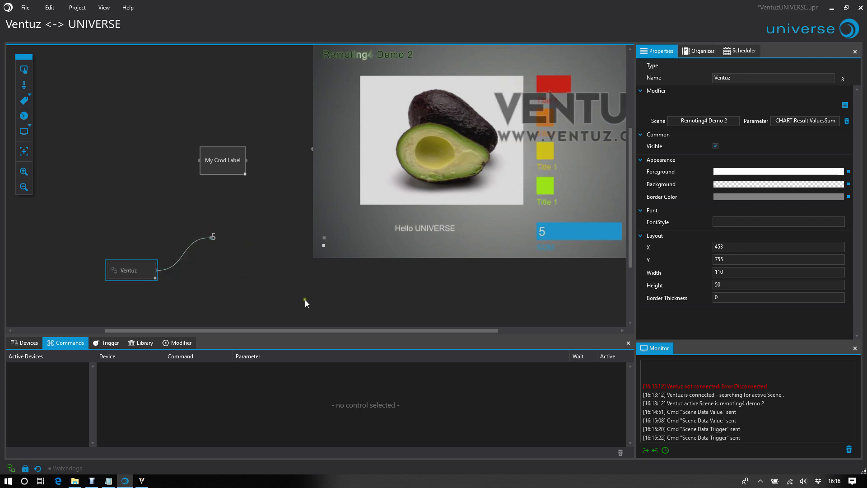
- Set My Cmd Label's command to Scene Data Value on Remoting4 Demo 2's CHART.Value1
left_click(223, 159)
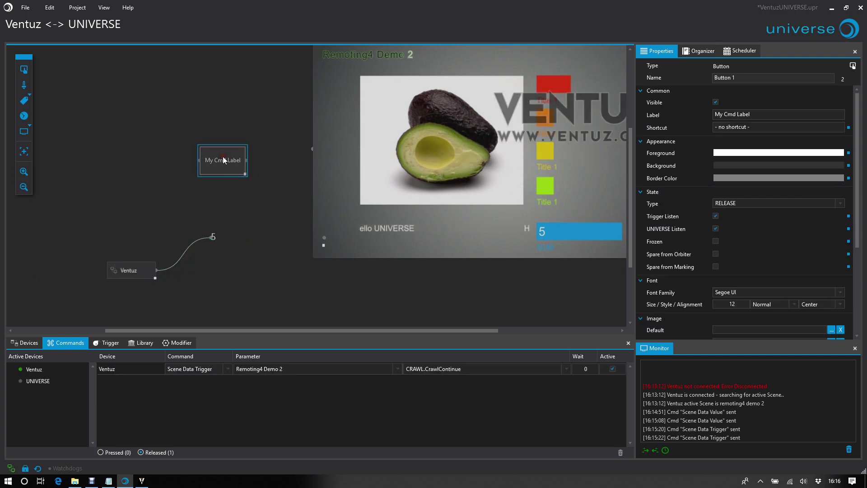
left_click(384, 369)
left_click(195, 370)
left_click(195, 370)
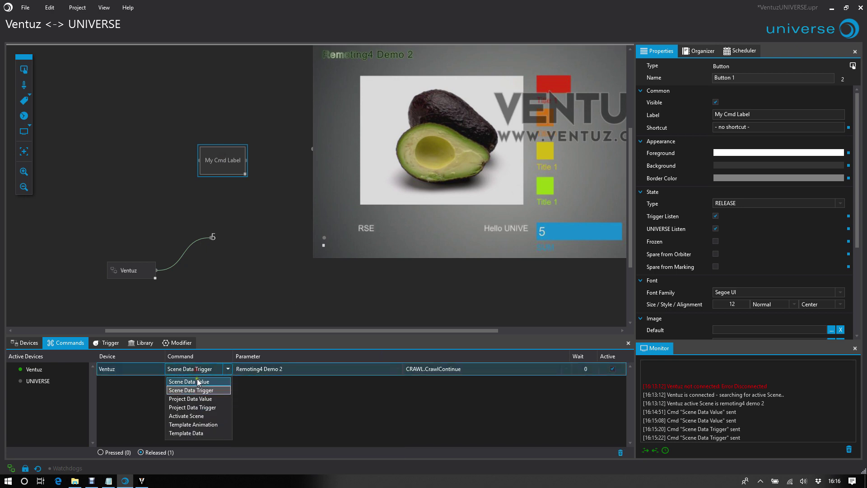
left_click(190, 386)
left_click(316, 370)
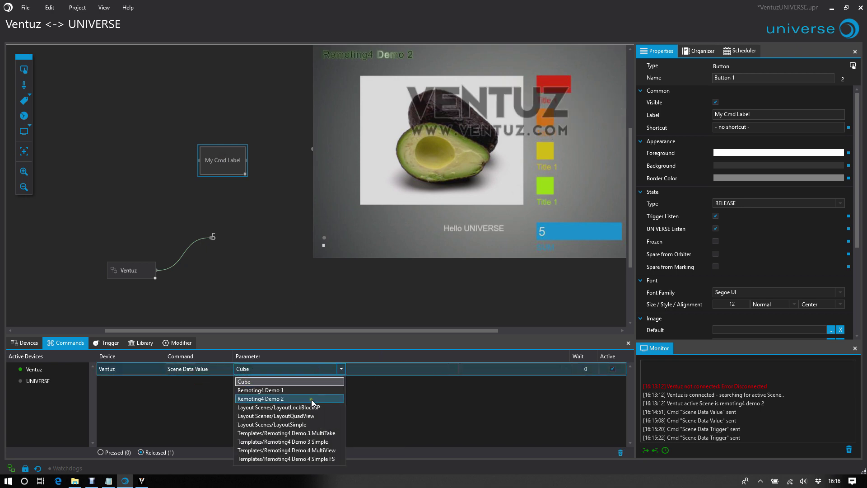
left_click(311, 399)
left_click(405, 370)
left_click(397, 441)
left_click(505, 371)
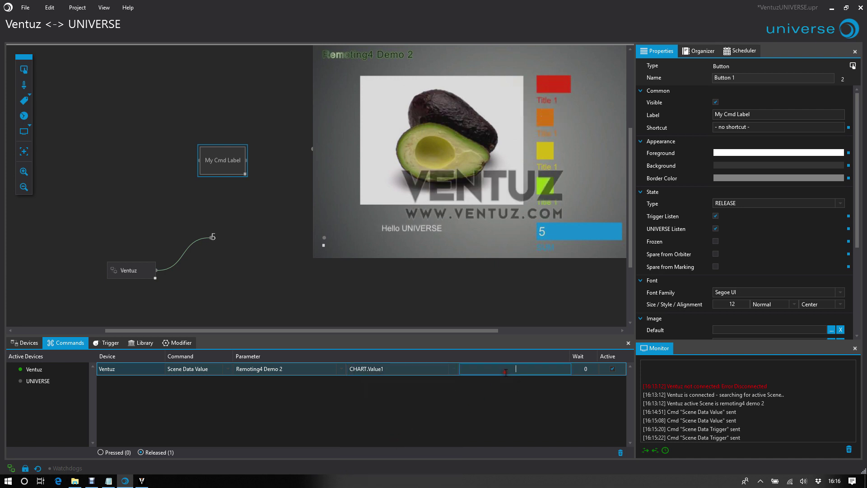
- Set the sent value to 3 and fire the button so the label reads 6
left_click(232, 167)
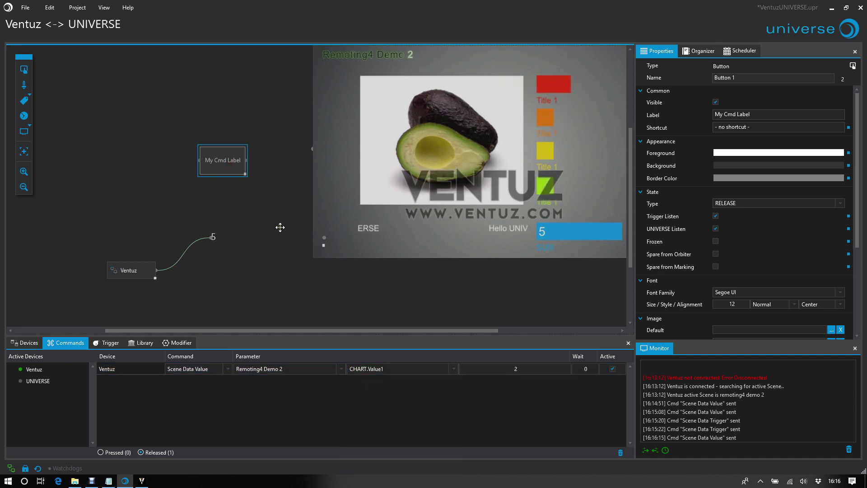
left_click(534, 371)
type("3")
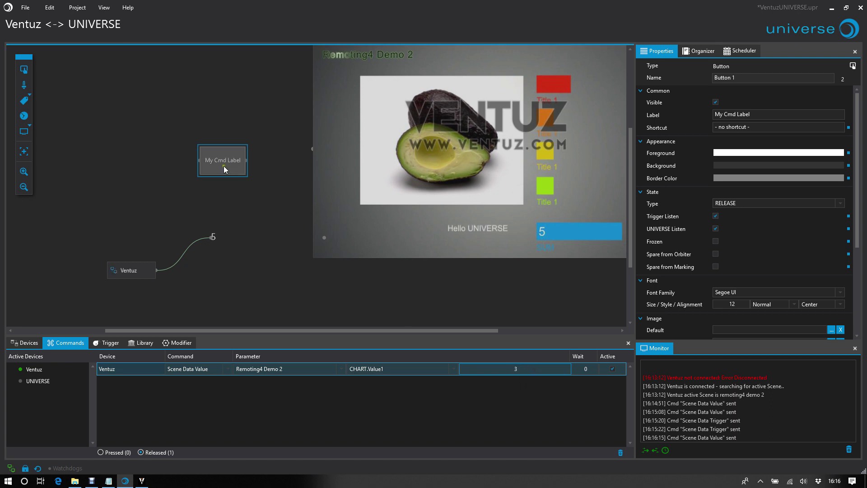
left_click(224, 166)
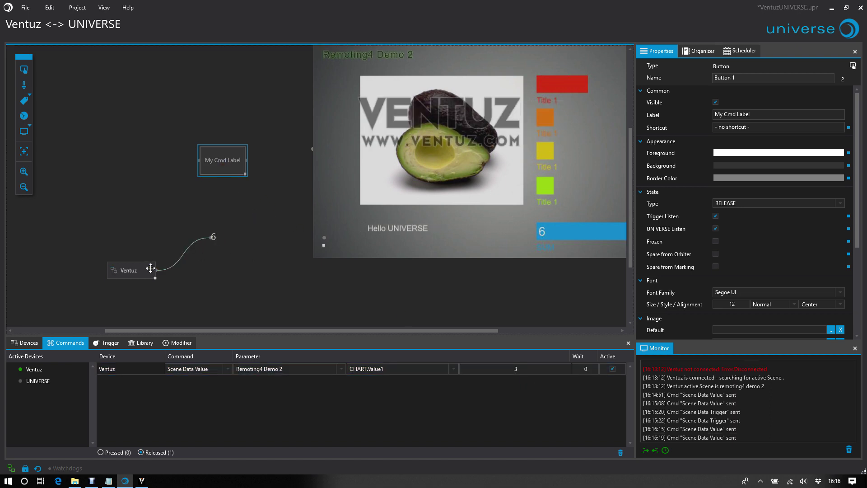
- Shift the Ventuz node left and add a new button labelled 'Matrix'
left_click_drag(133, 271, 97, 274)
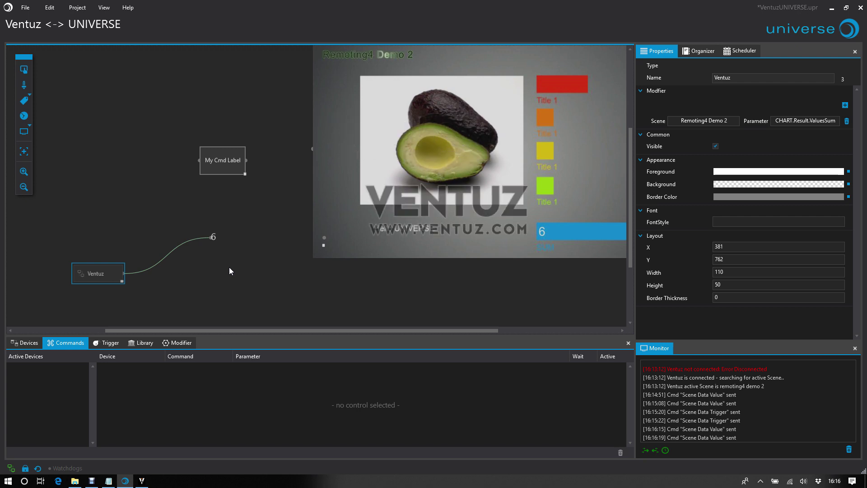
left_click_drag(25, 70, 245, 267)
left_click(276, 280)
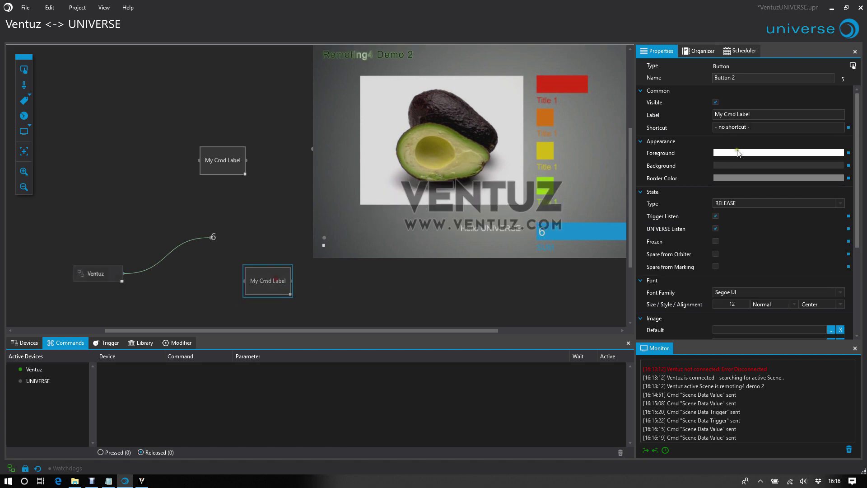
left_click_drag(759, 116, 687, 116)
type("Matrix")
- Give the Matrix button a Lightware Matrix (LW2) Load Preset 1 command
left_click(27, 342)
left_click(39, 356)
type("ligh")
left_click_drag(54, 407, 149, 398)
left_click(65, 343)
left_click_drag(53, 369, 165, 386)
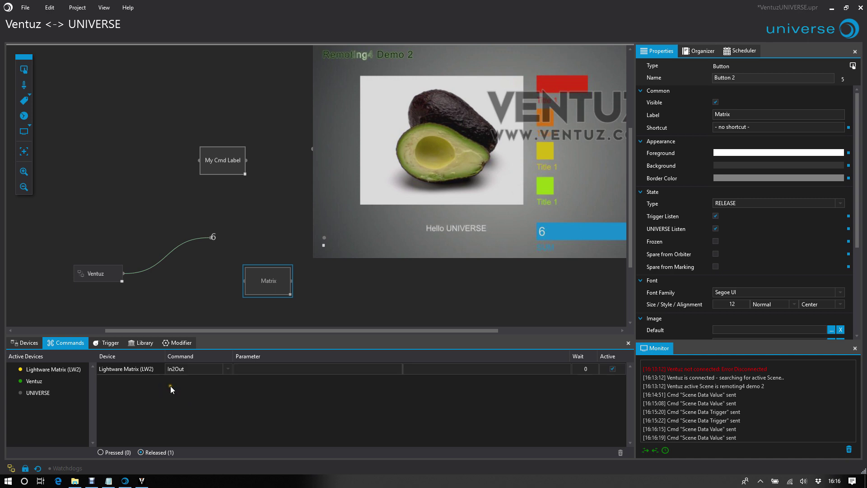
left_click(199, 369)
left_click(195, 401)
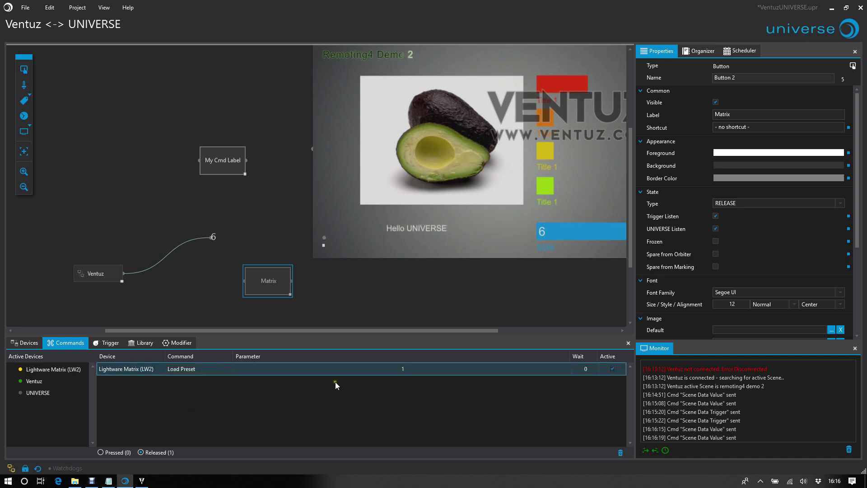
left_click_drag(24, 70, 198, 293)
- Reposition the lower My Cmd Label button and rename its label to 'PPT'
scroll(169, 280, "down", 1)
left_click_drag(630, 215, 618, 262)
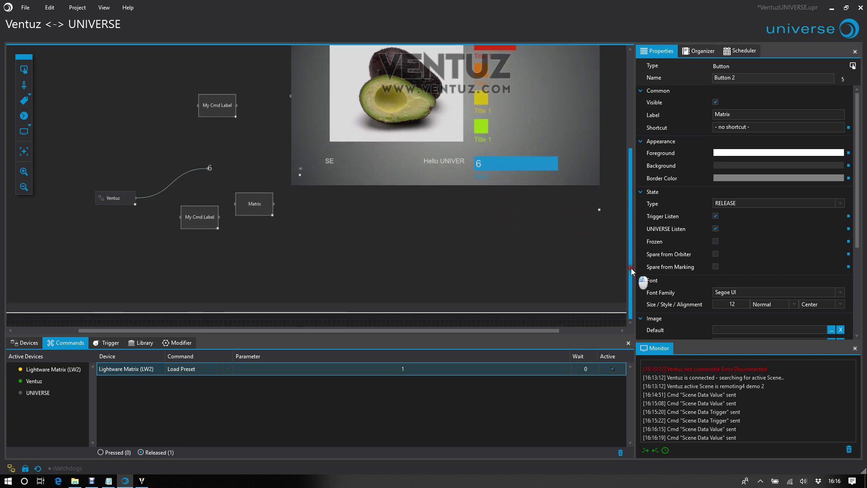
left_click(210, 220)
left_click_drag(209, 219, 272, 259)
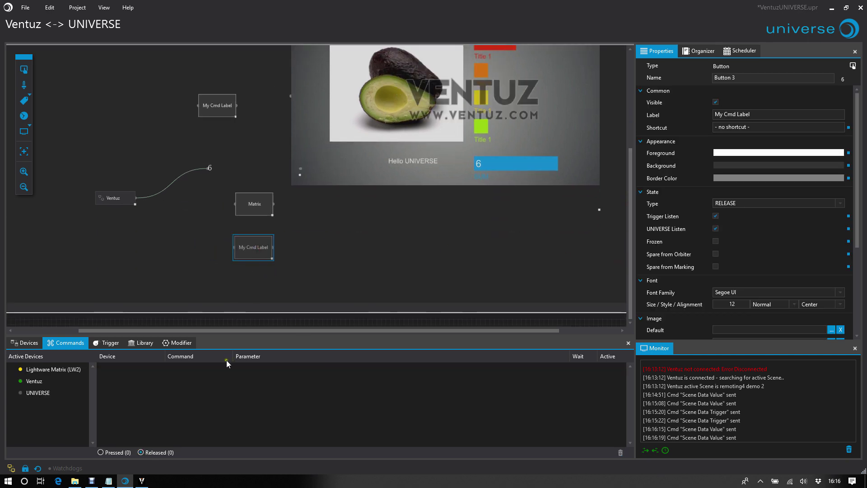
left_click(758, 118)
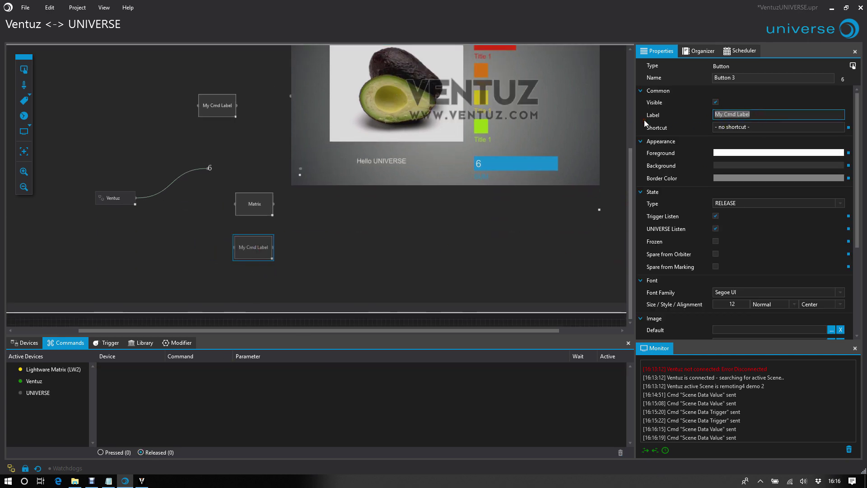
type("PPT")
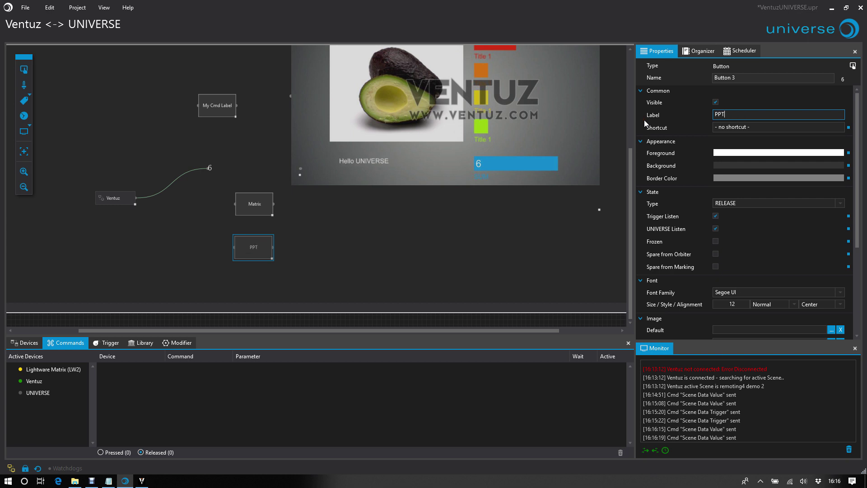
- Add the PowerPoint satellite device to Active Devices
left_click(25, 343)
left_click(47, 357)
type("pow")
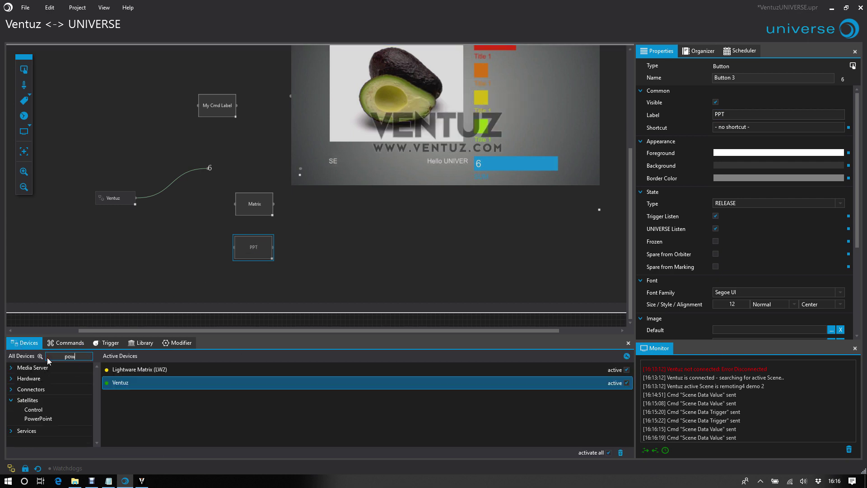
left_click_drag(38, 418, 144, 414)
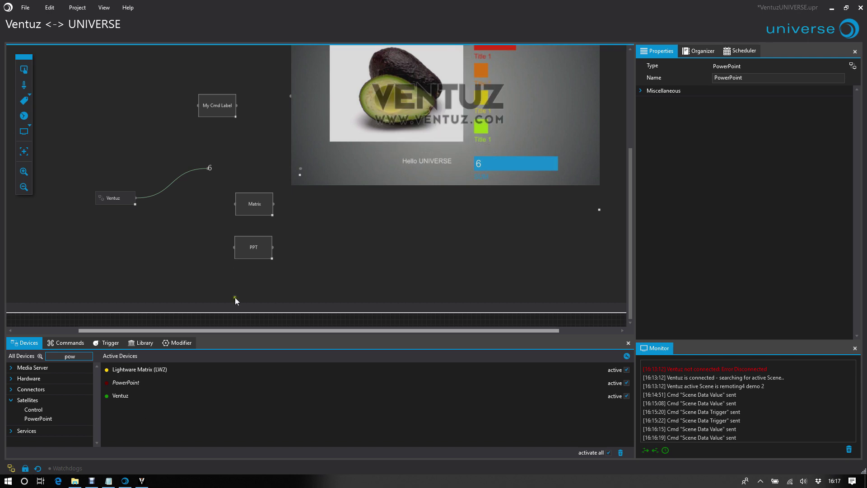
- Give the PPT button a PowerPoint Navigate > First command
left_click(253, 247)
left_click_drag(45, 382, 211, 393)
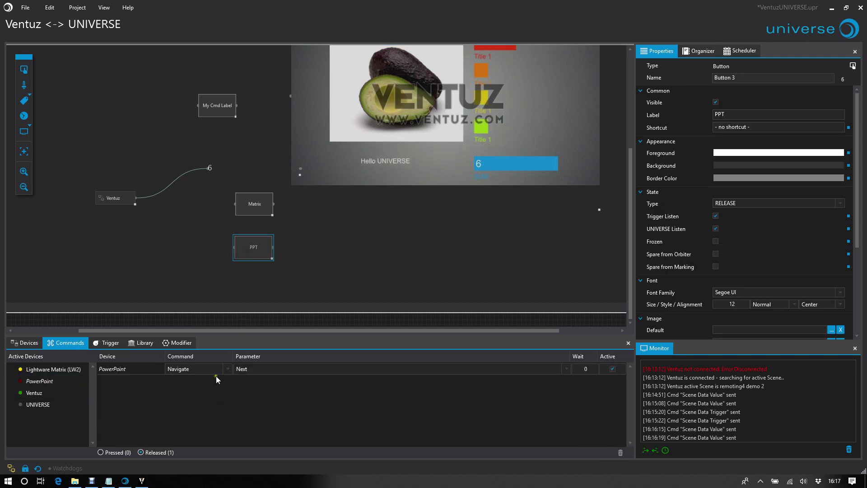
left_click(216, 370)
left_click(205, 381)
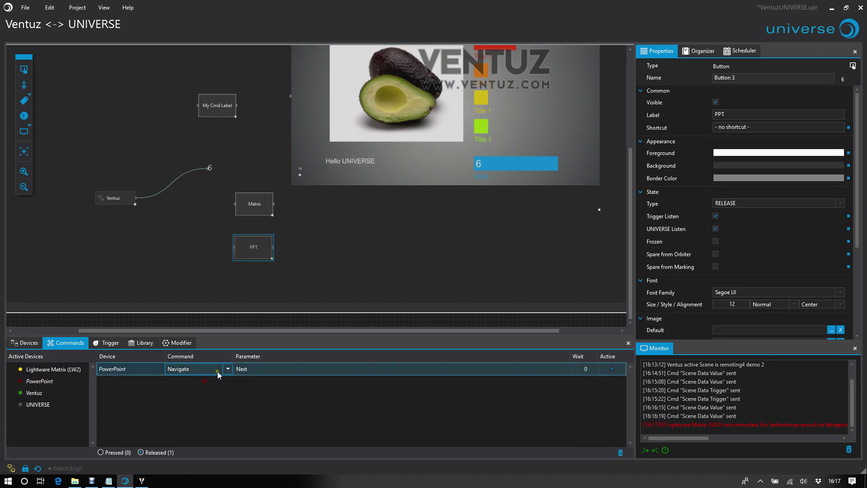
left_click(270, 370)
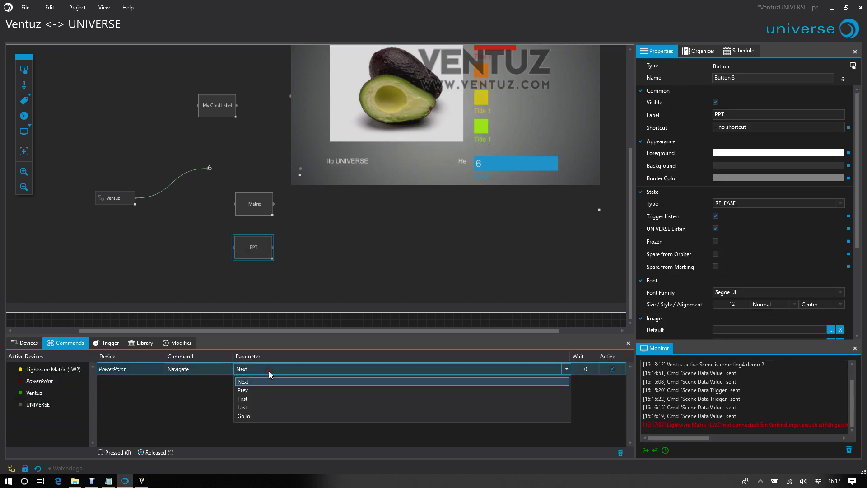
left_click(258, 397)
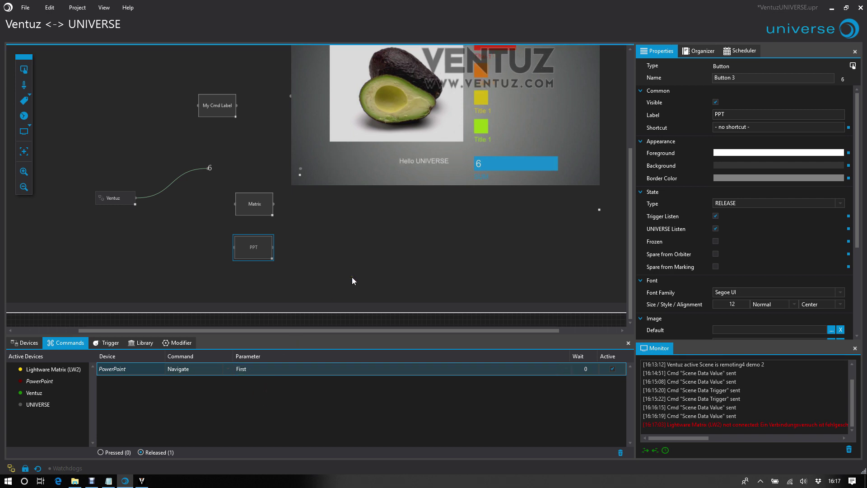
left_click_drag(113, 198, 103, 230)
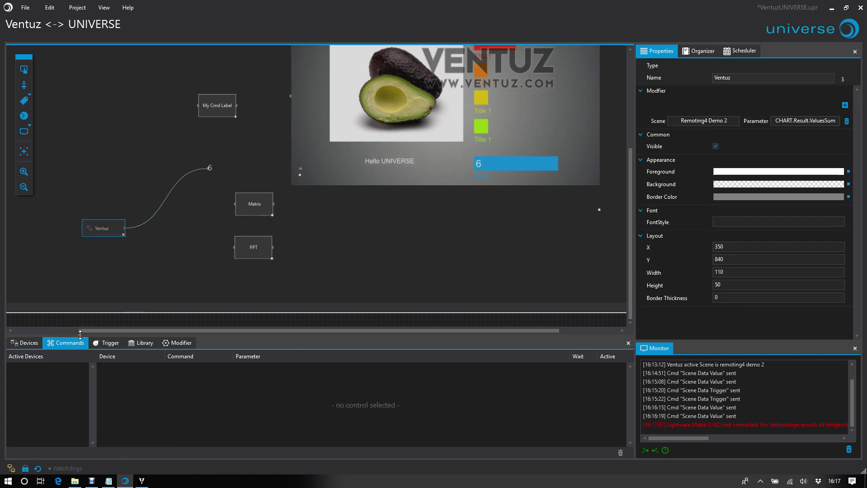
- Place a Decision modifier fed by the Ventuz output and link its If result to Matrix
left_click(171, 343)
left_click_drag(107, 368, 167, 220)
scroll(153, 259, "up", 2)
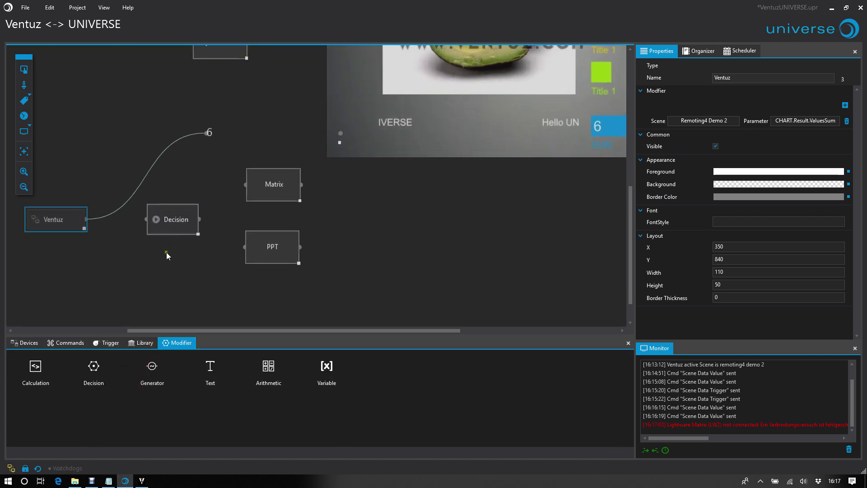
left_click_drag(86, 219, 173, 221)
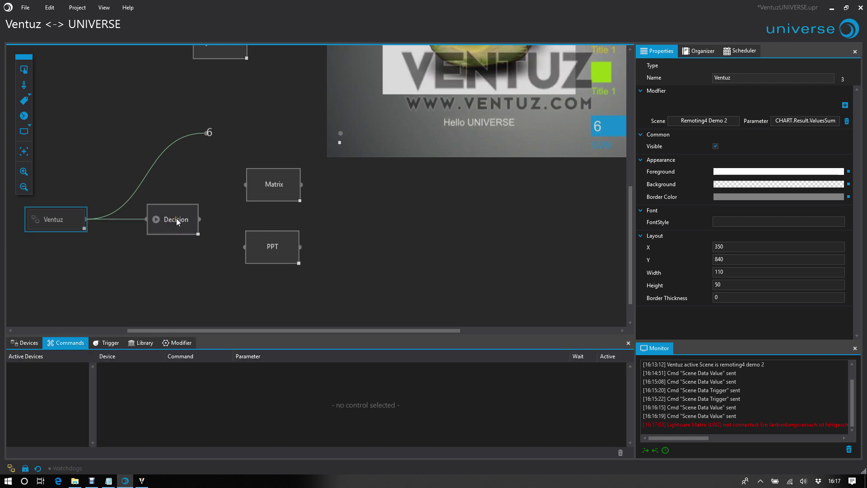
left_click(176, 222)
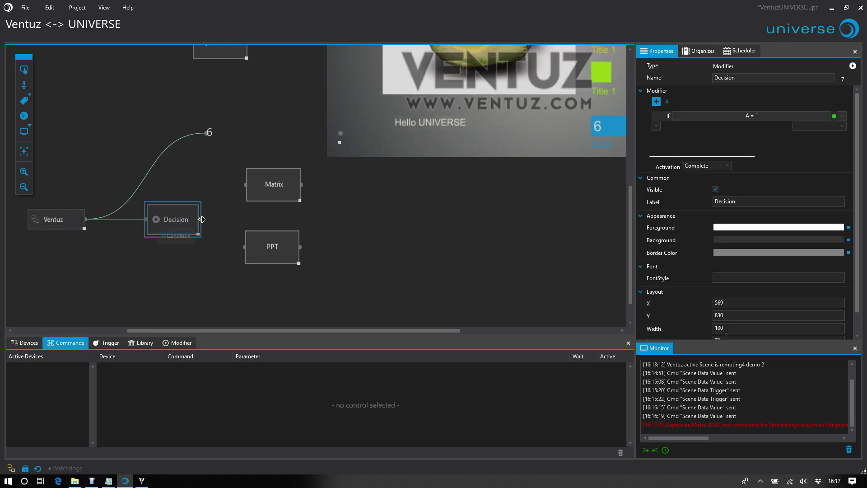
left_click_drag(202, 220, 271, 190)
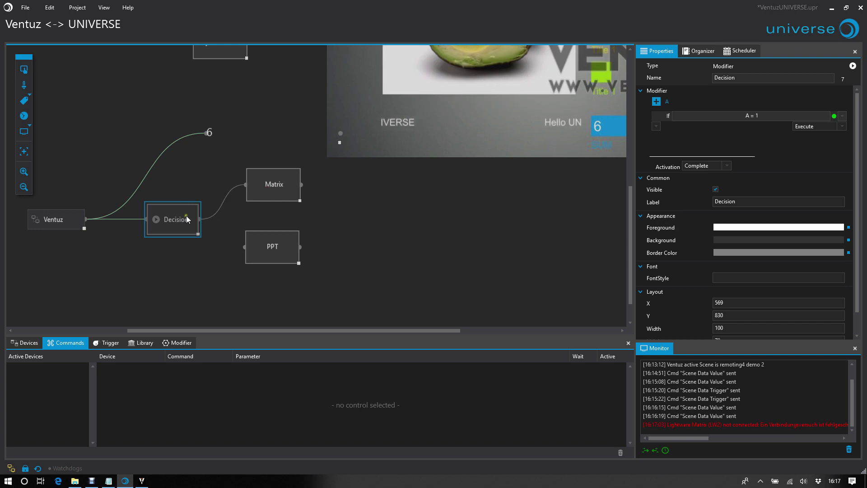
- Set the If condition to A = 7 and add an Else If condition A = 6
left_click(767, 116)
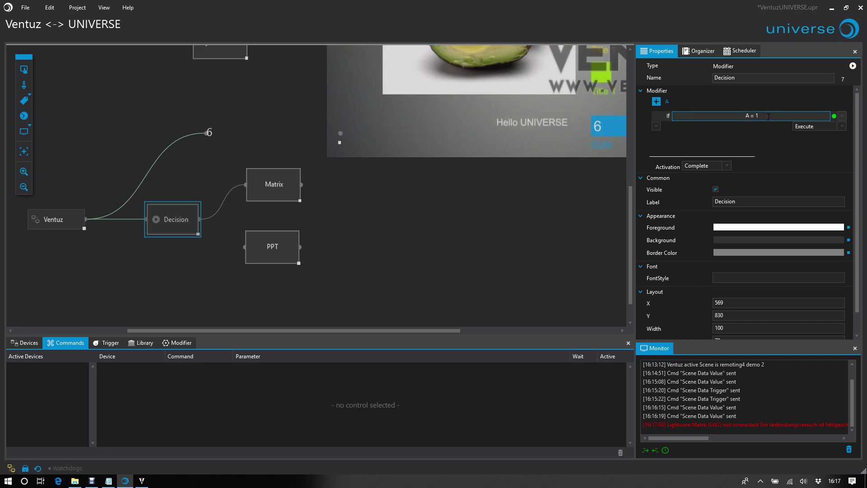
type("7")
key("Tab")
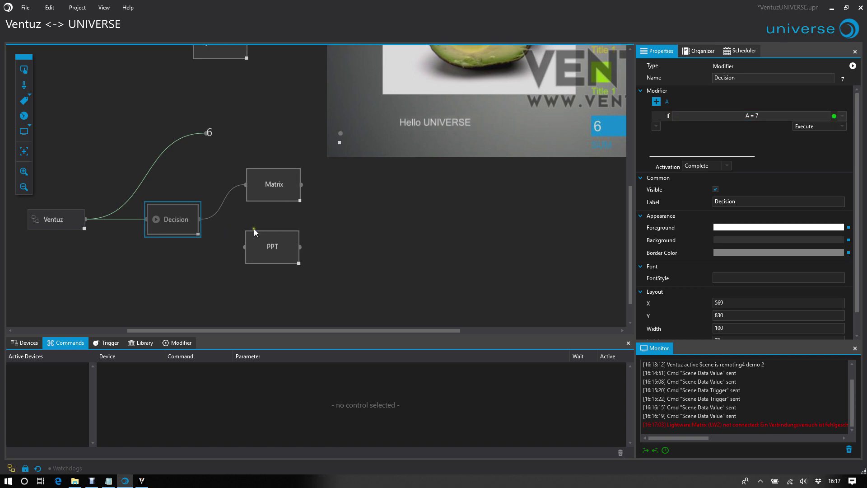
left_click(656, 126)
left_click(631, 138)
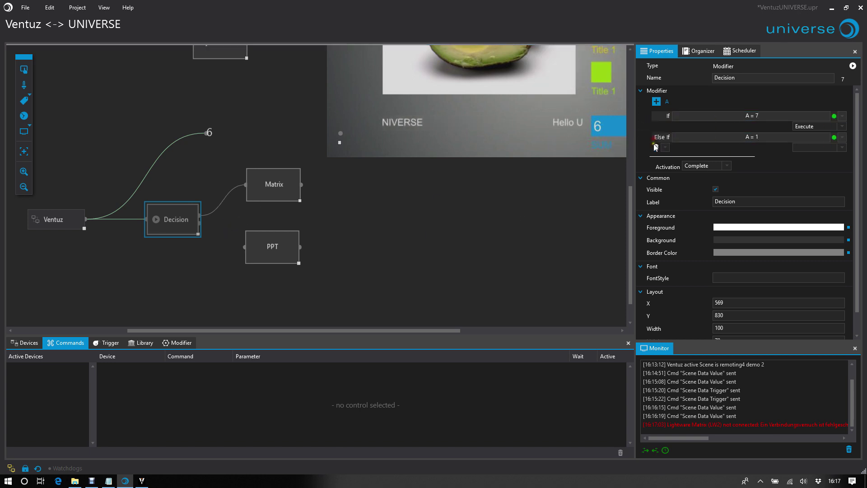
type("1")
key("BackSpace")
type("6")
key("Return")
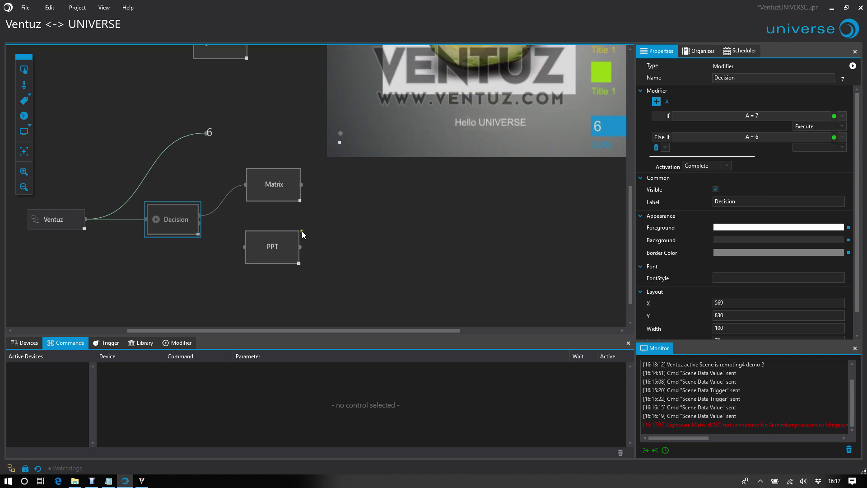
- Link the Else If result to the PPT node, move the My Cmd Label button, and relabel it 'Set Value'
left_click_drag(202, 223, 273, 260)
left_click_drag(386, 332, 395, 330)
left_click_drag(208, 53, 375, 249)
left_click(732, 115)
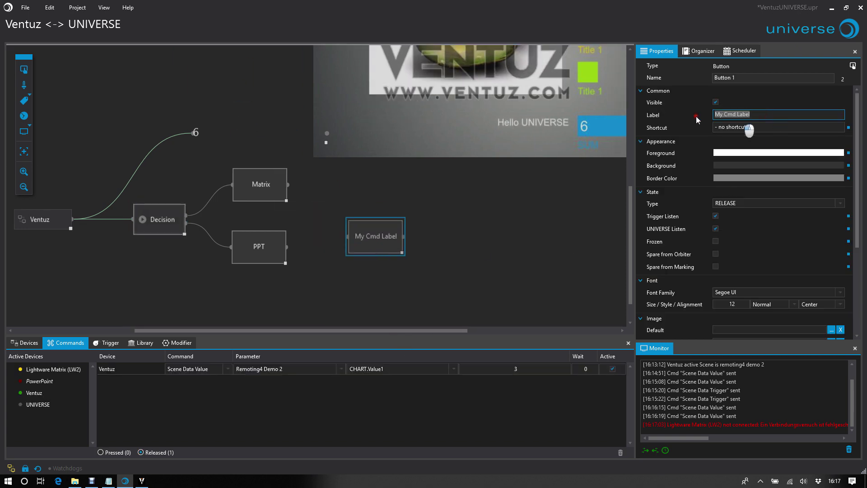
type("Set Value")
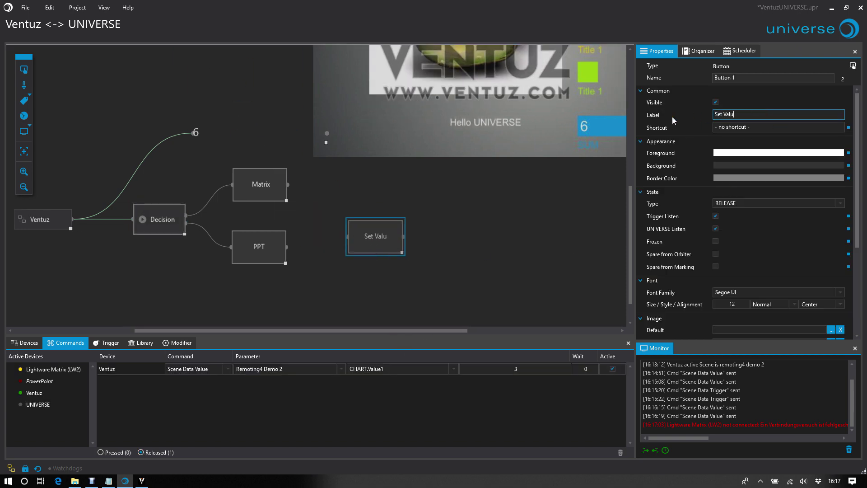
left_click(387, 248)
- Change the button's CHART.Value1 scene data value to 4 and send it, making the sum 7
double_click(523, 369)
type("4")
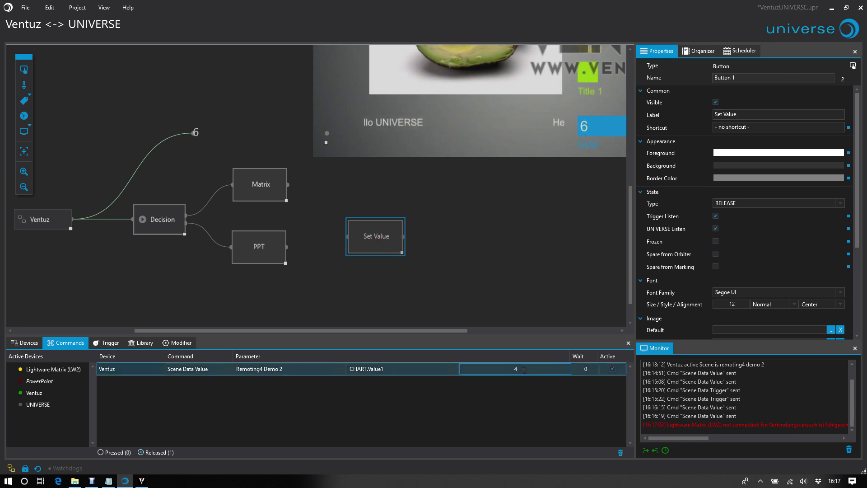
left_click(377, 242)
left_click(378, 243)
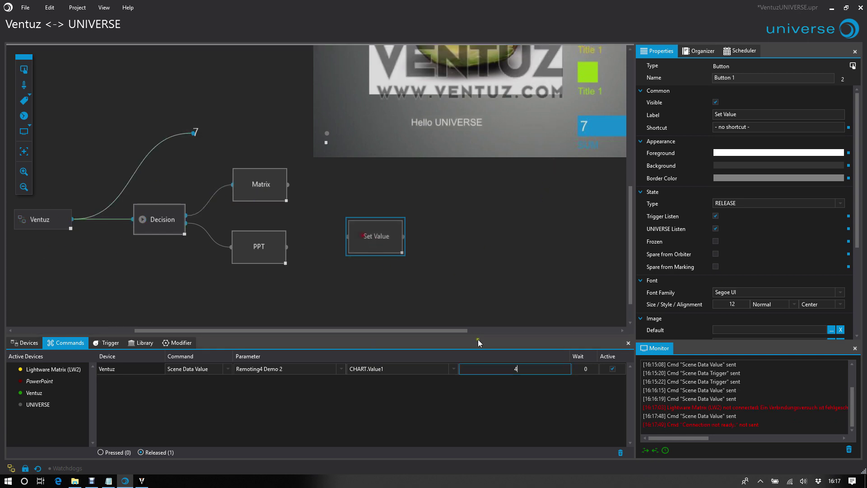
- Set the CHART.Value1 value back to 3 and resend it, restoring the sum to 6
left_click(520, 369)
type("3")
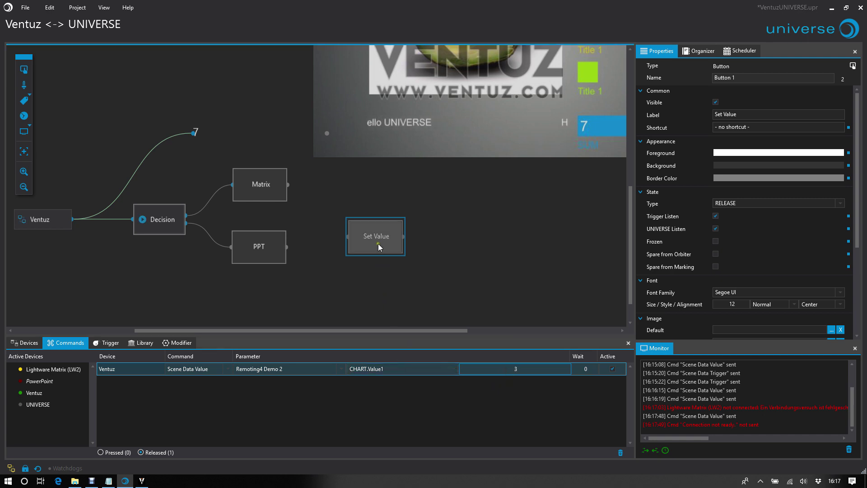
left_click(377, 243)
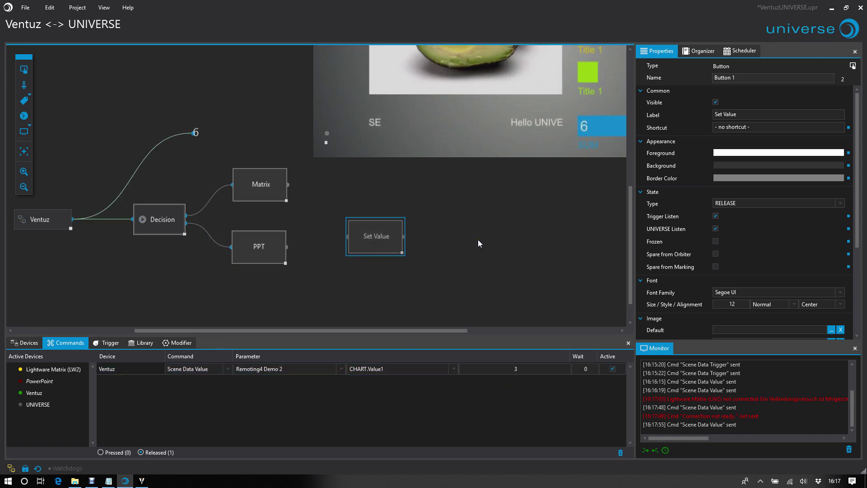
scroll(479, 239, "down", 2)
scroll(479, 235, "down", 3)
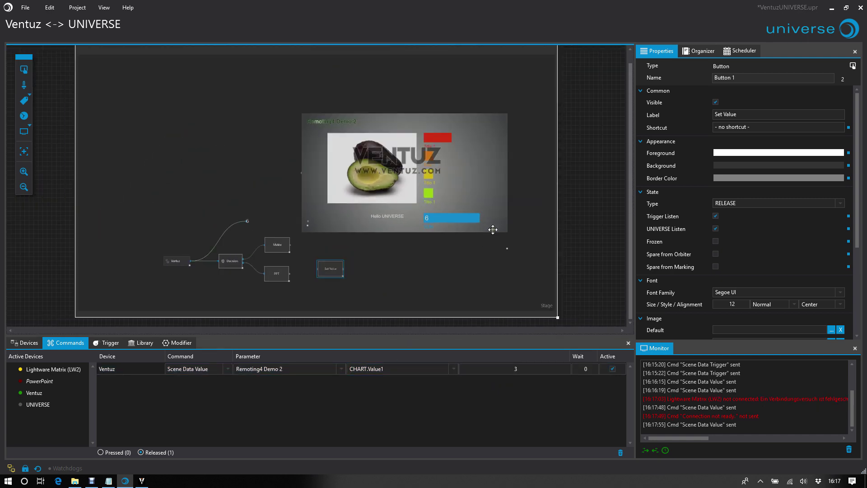